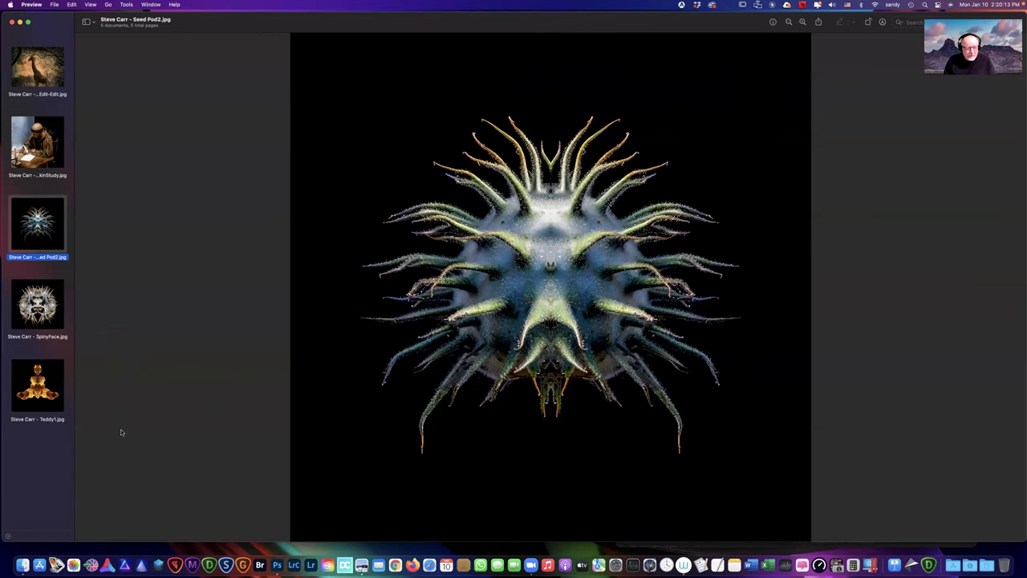
Step: View the SpinyFace and Teddy1 photos and close that photo set
click(34, 305)
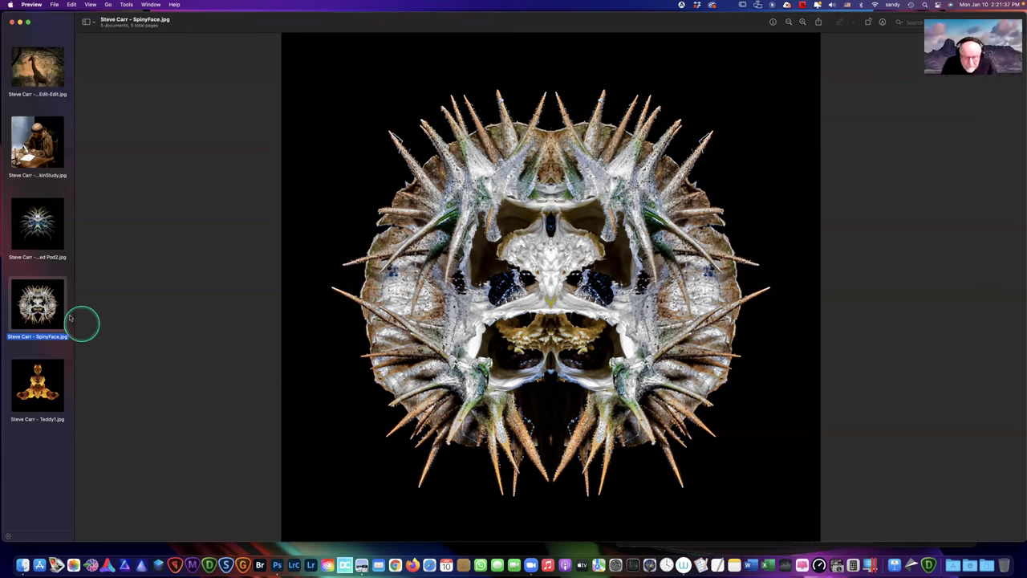
click(48, 376)
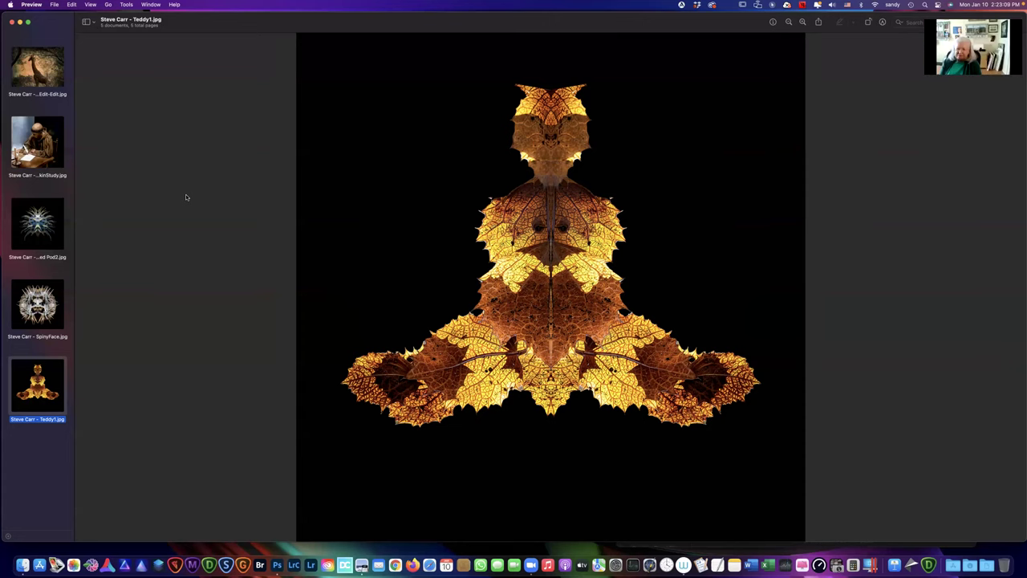
key(super+w)
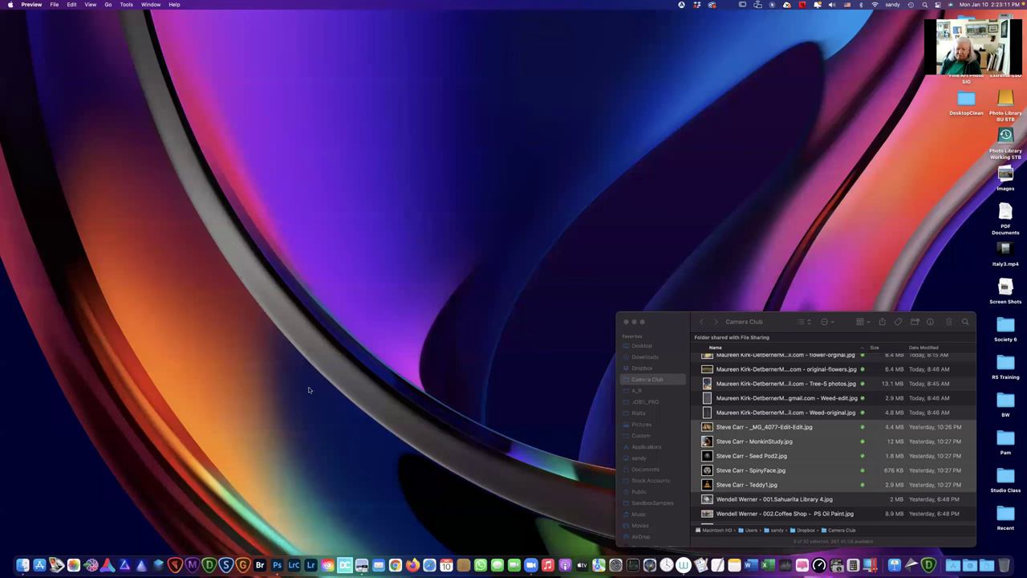
Step: Open the five photos from 001.Sahuarita Library 4 through 005 in the Camera Club folder together and widen the viewer window
click(741, 501)
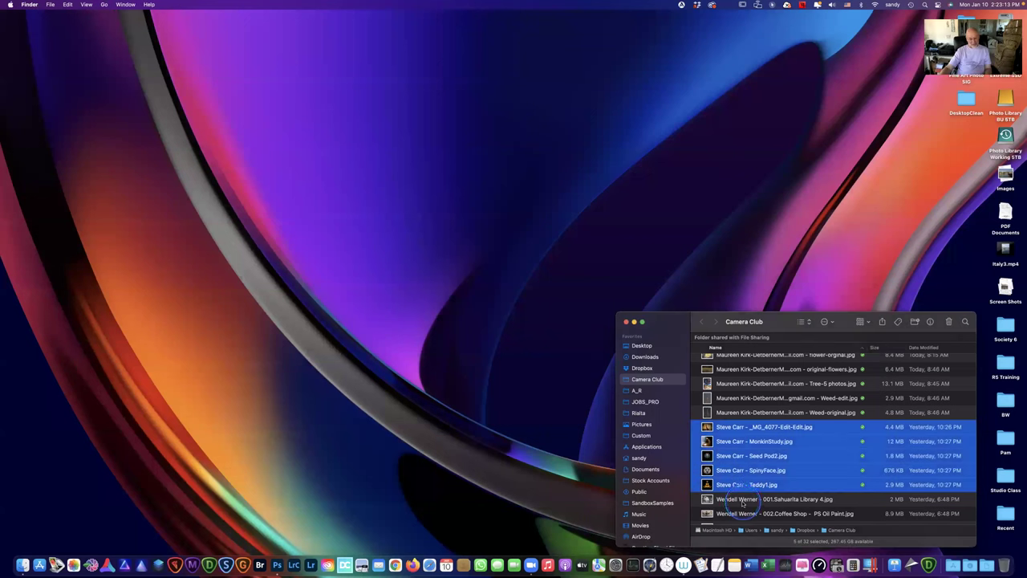
click(742, 502)
scroll(742, 502, down, 2)
shift+click(733, 513)
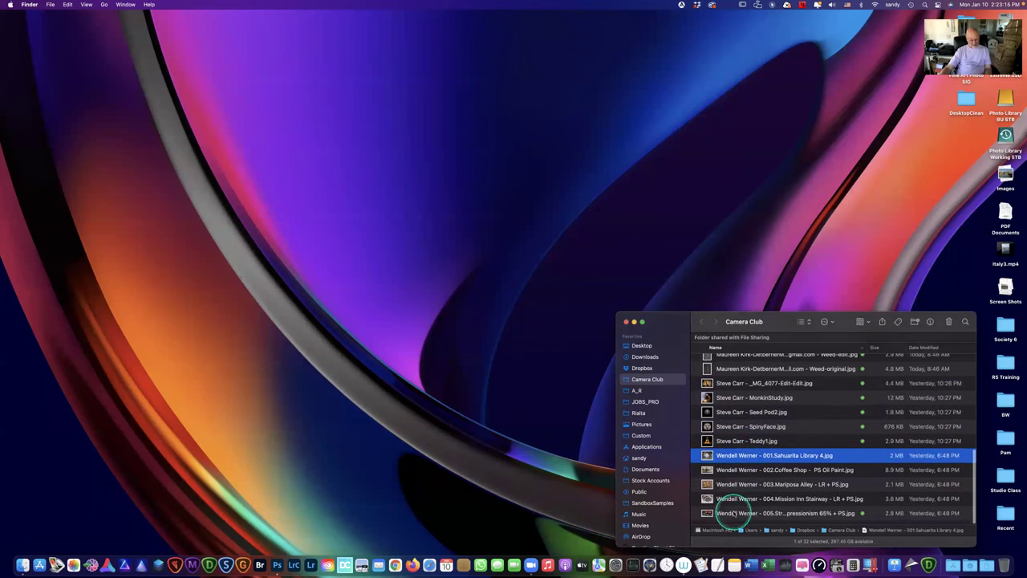
double_click(733, 513)
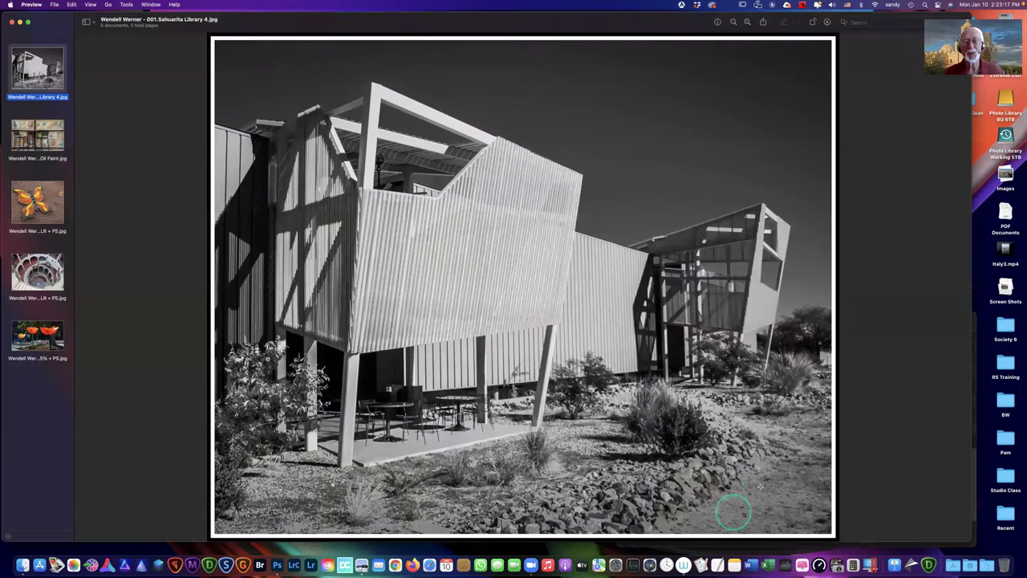
drag(970, 374, 1016, 367)
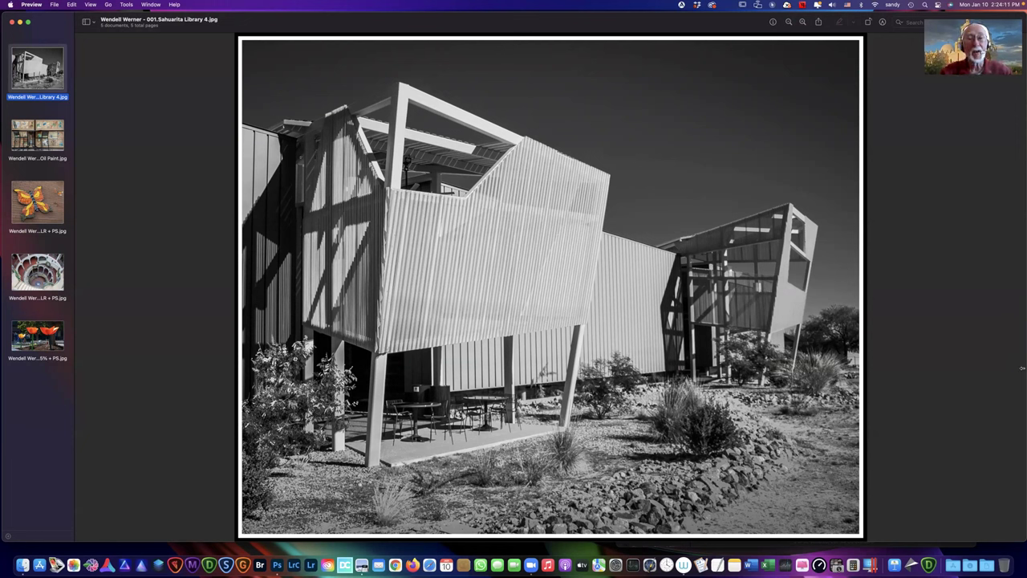
click(1021, 368)
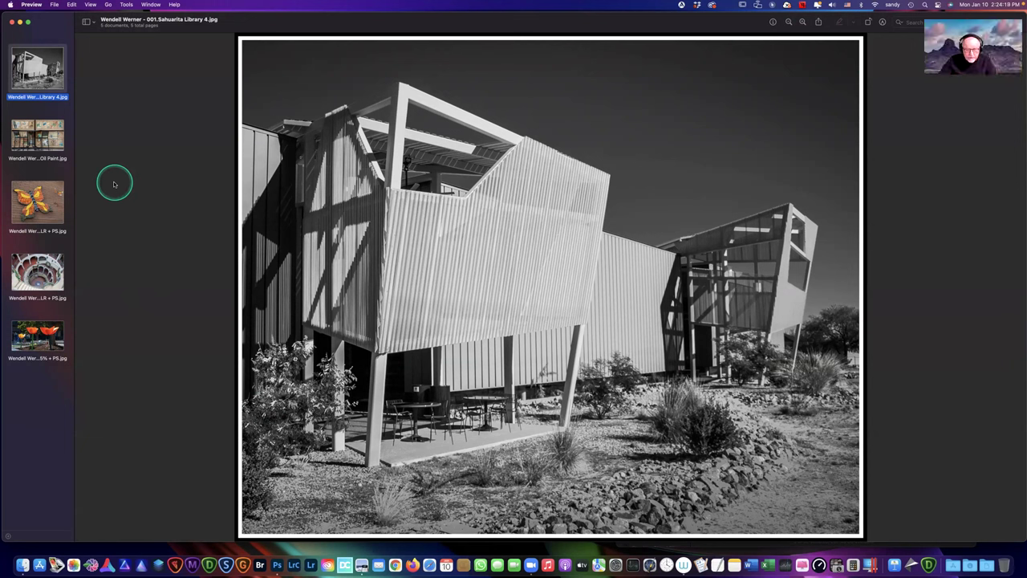
Step: Open the 002.Coffee Shop photo in Photoshop and convert its Background into a regular layer named Layer 0
click(60, 145)
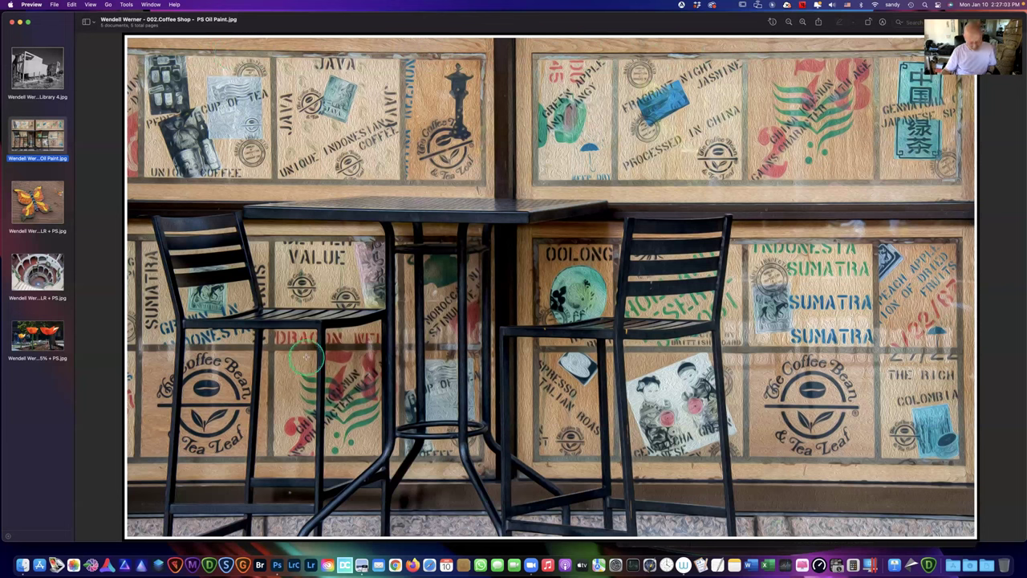
mouse_move(37, 149)
mouse_down()
mouse_move(284, 233)
mouse_move(297, 405)
mouse_move(328, 453)
mouse_move(304, 557)
mouse_move(277, 565)
mouse_up()
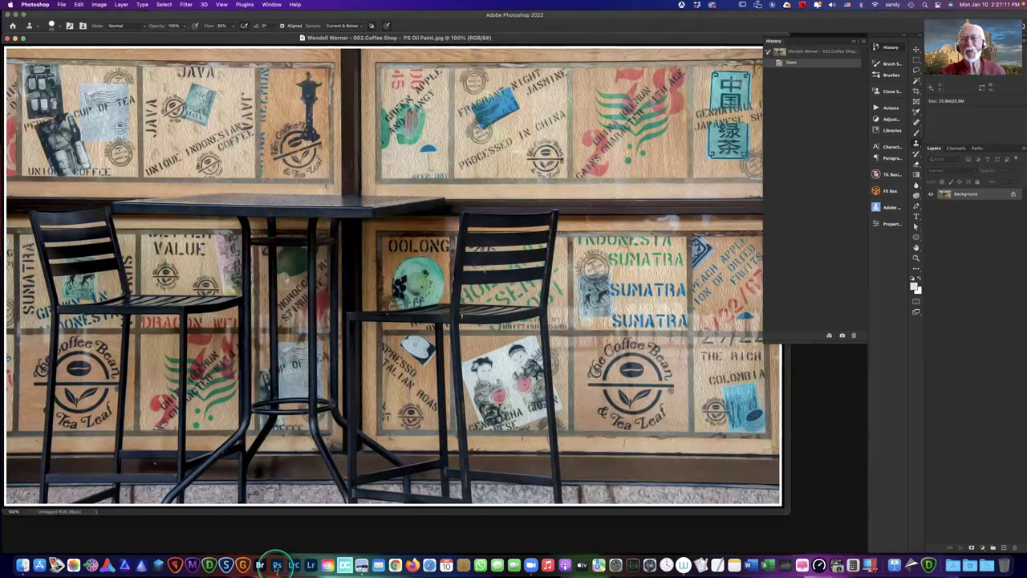
click(967, 196)
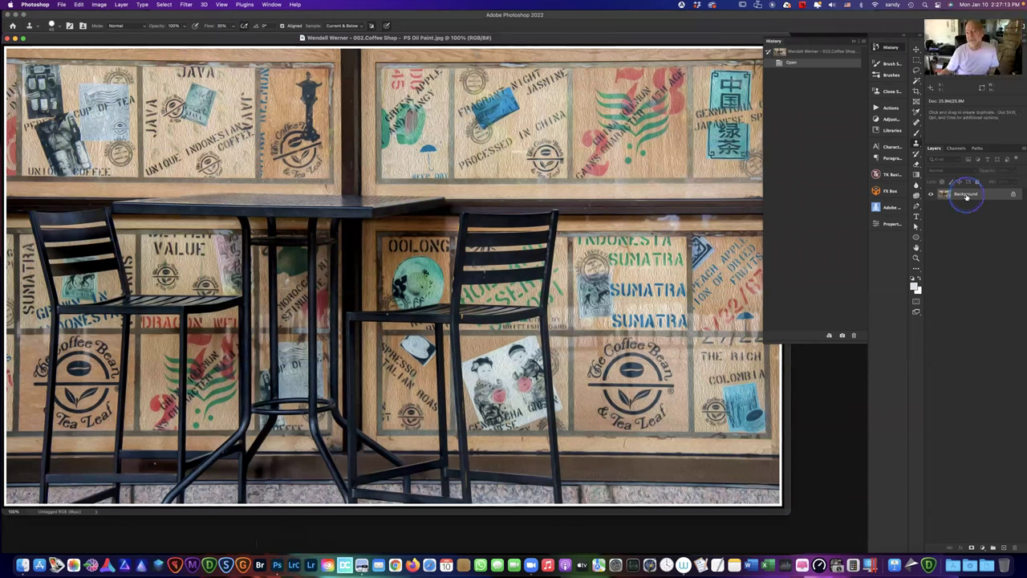
double_click(967, 195)
click(542, 290)
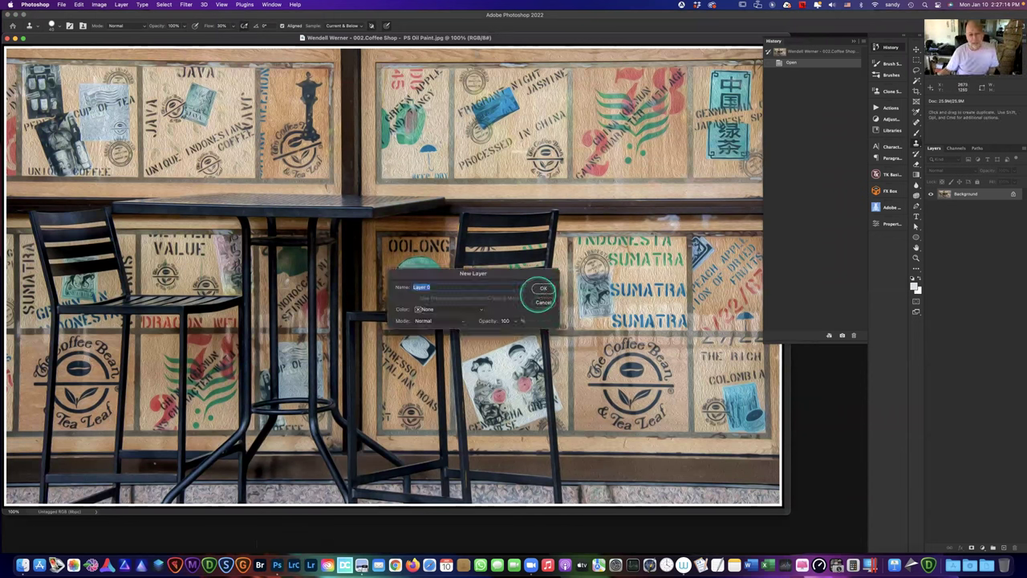
Step: Warp the coffee shop layer so the middle of its upper edge bows slightly outward
key(super+minus)
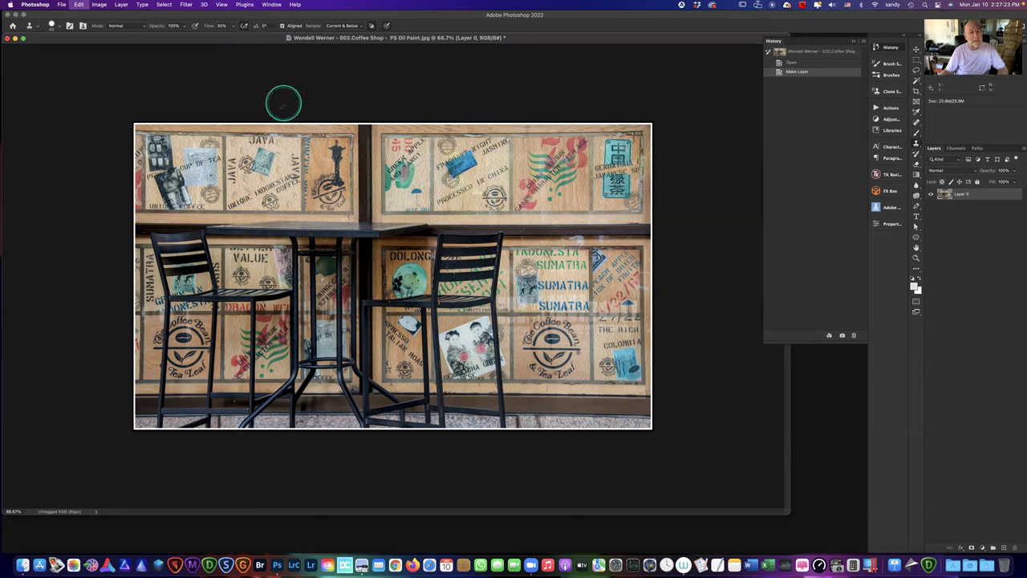
key(super+t)
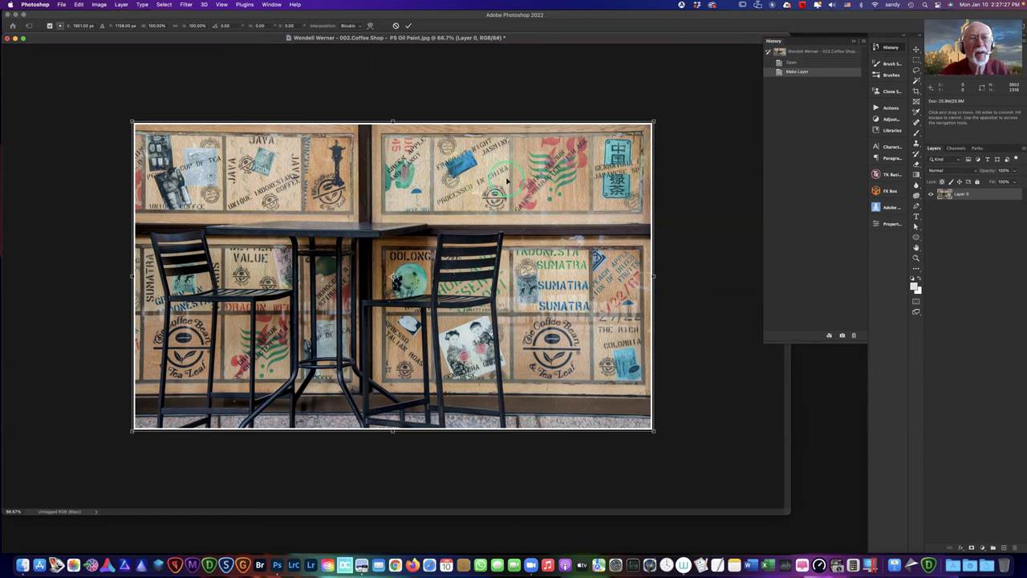
right_click(557, 175)
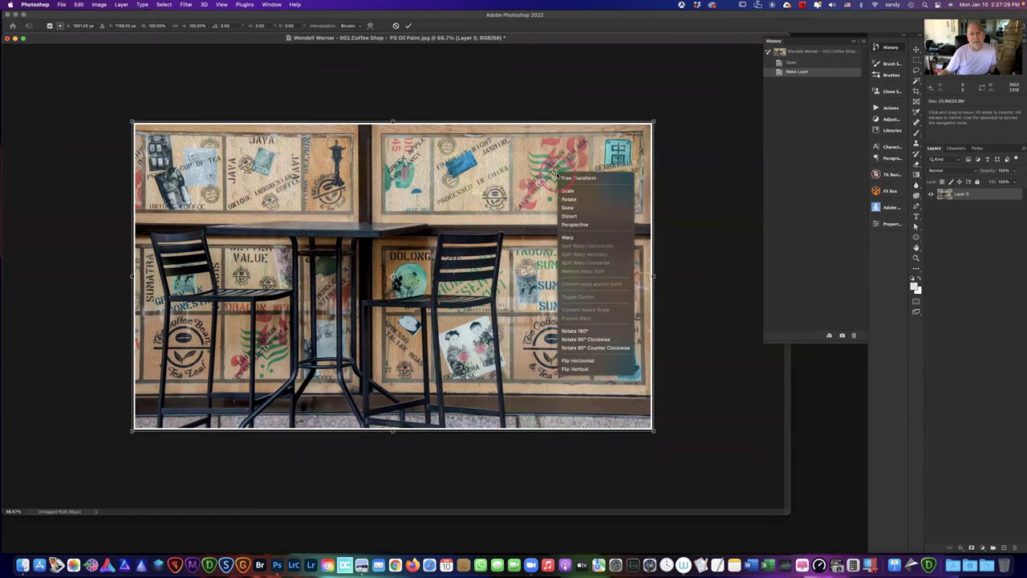
click(567, 238)
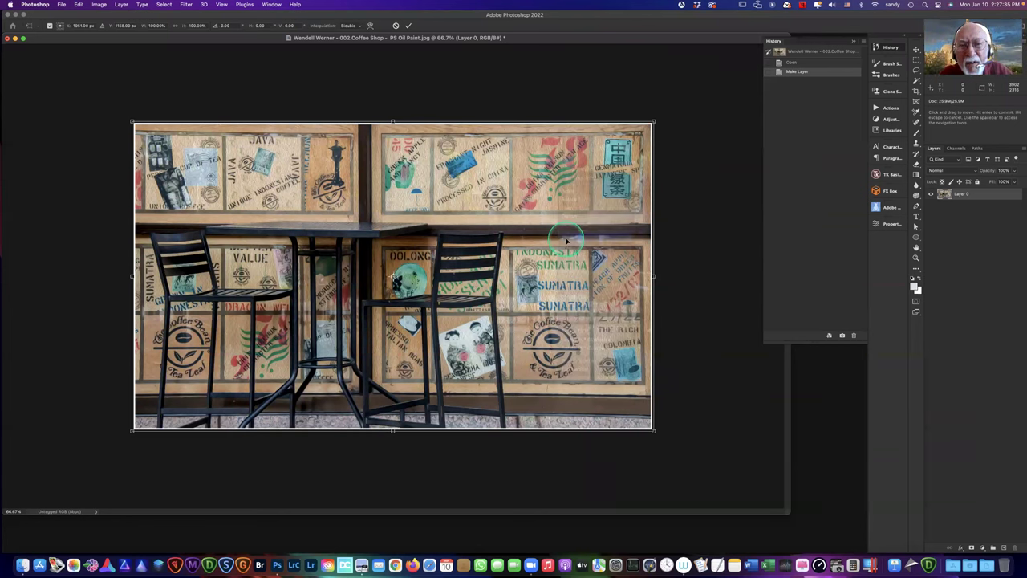
click(390, 123)
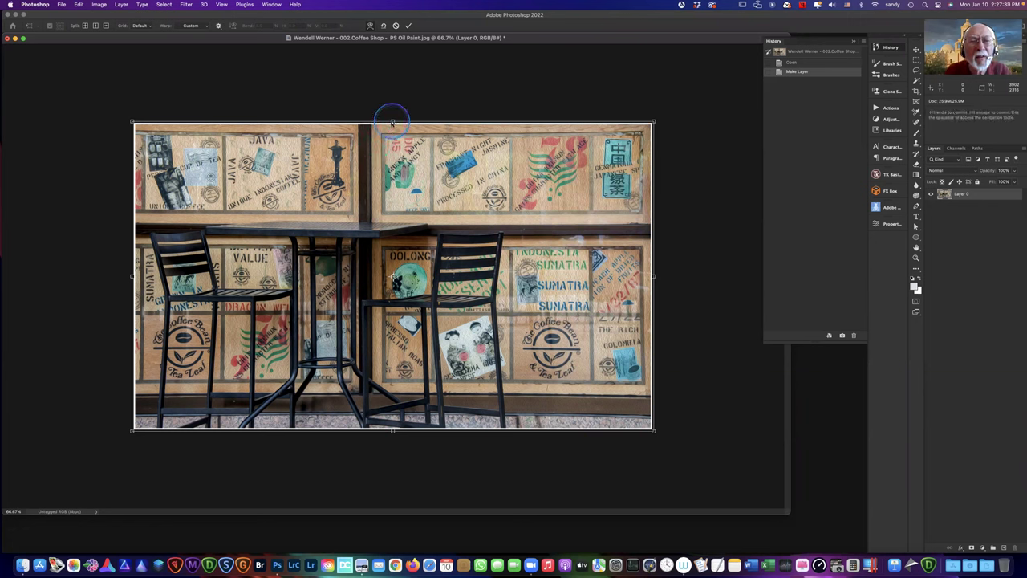
click(390, 121)
click(390, 122)
mouse_move(390, 123)
mouse_down()
mouse_move(390, 108)
mouse_move(392, 120)
mouse_up()
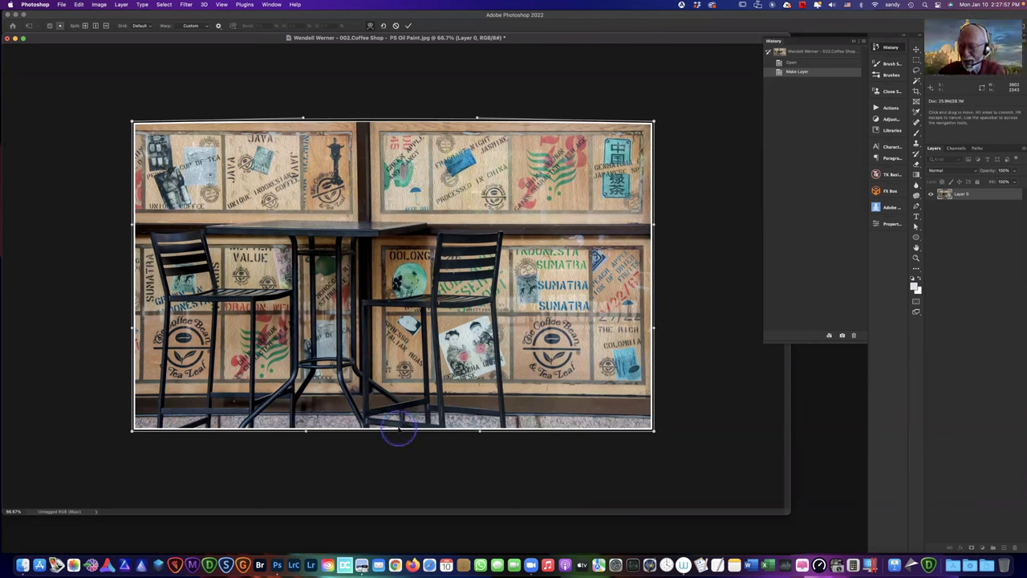
Step: Warp the middle of the photo's lower edge slightly downward and fine-tune the dark vertical post at both edges
drag(398, 431, 393, 434)
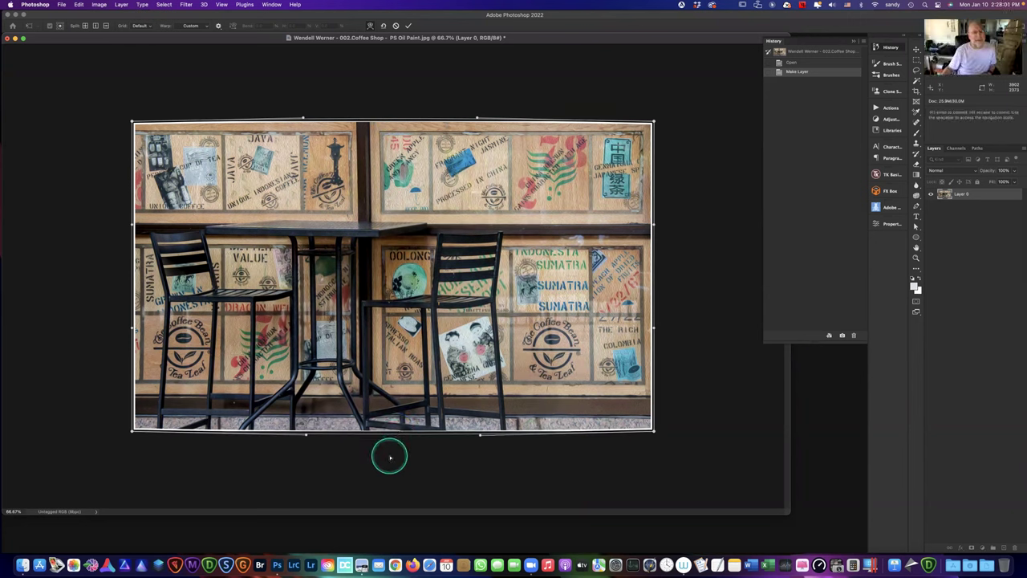
drag(385, 431, 309, 436)
drag(479, 436, 479, 436)
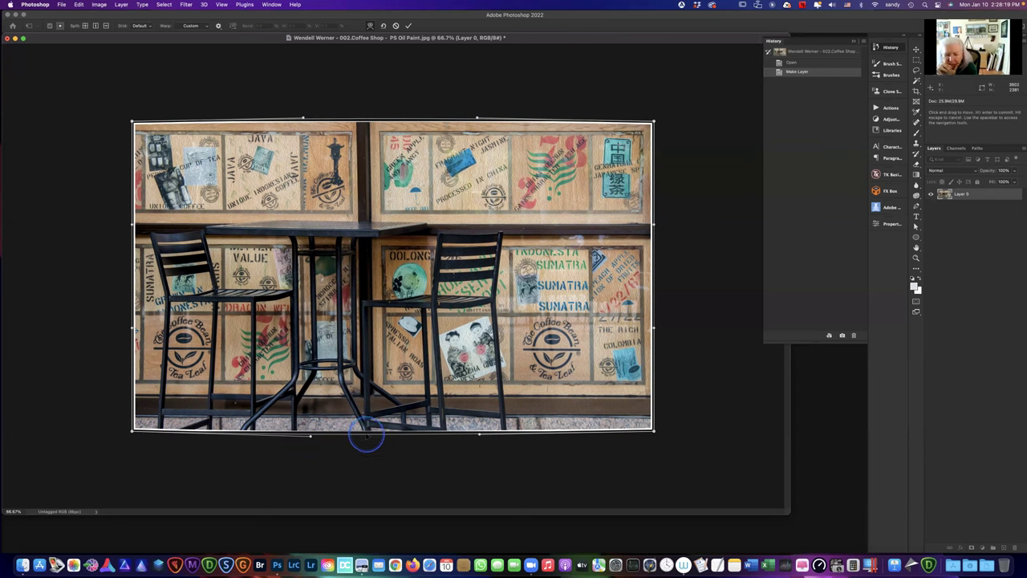
drag(368, 425, 368, 426)
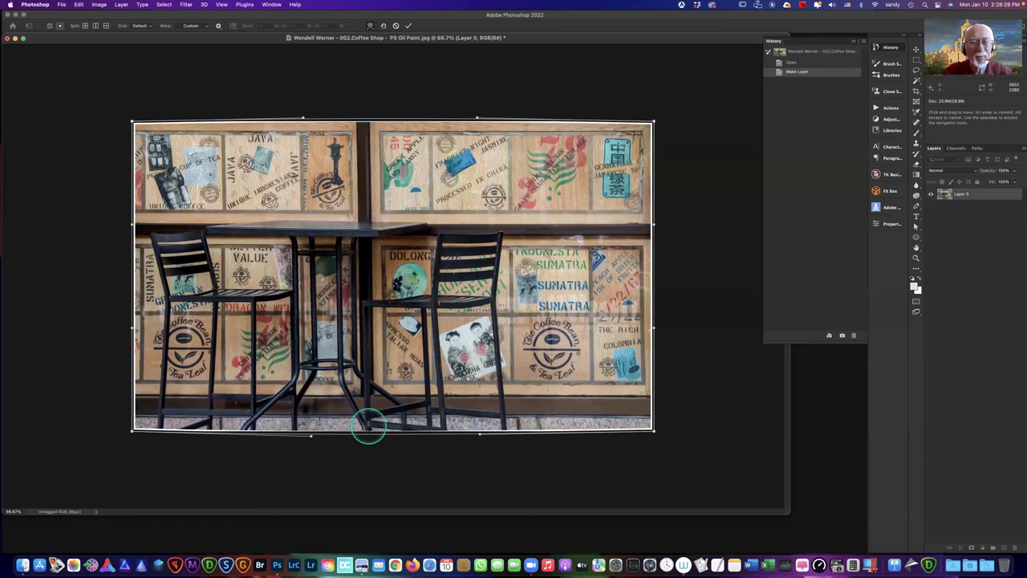
drag(368, 422, 365, 419)
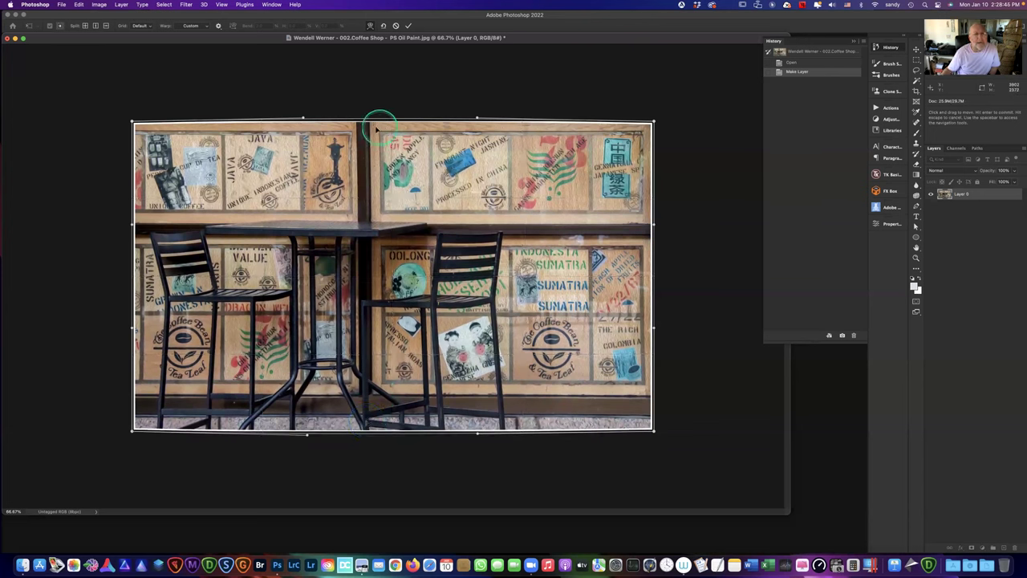
drag(363, 120, 364, 122)
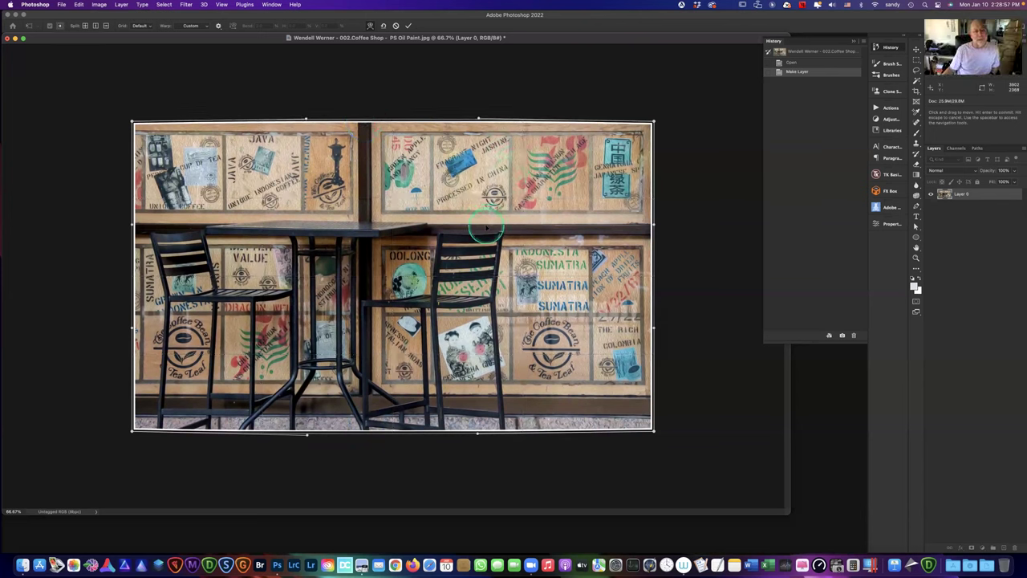
Step: Show the rulers and place three horizontal guides across the upper panel edge, the tabletop and the base of the wall
click(223, 5)
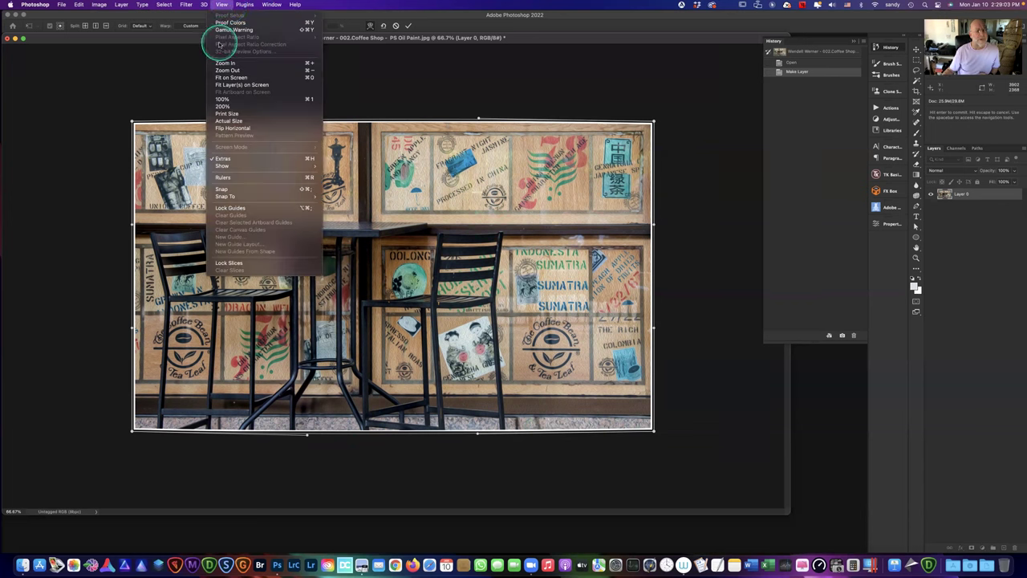
click(155, 73)
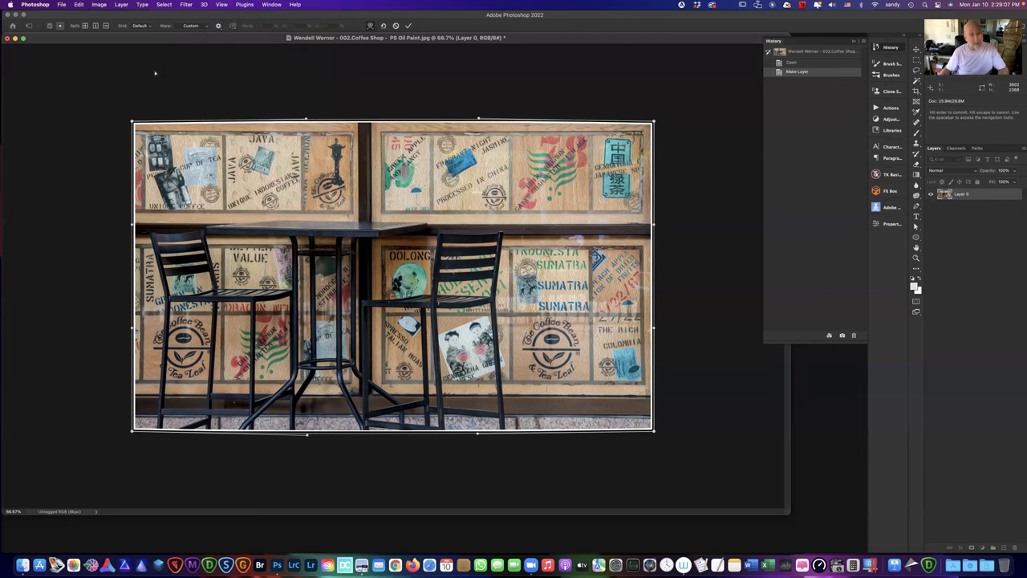
key(super+r)
drag(58, 48, 88, 136)
drag(64, 45, 111, 420)
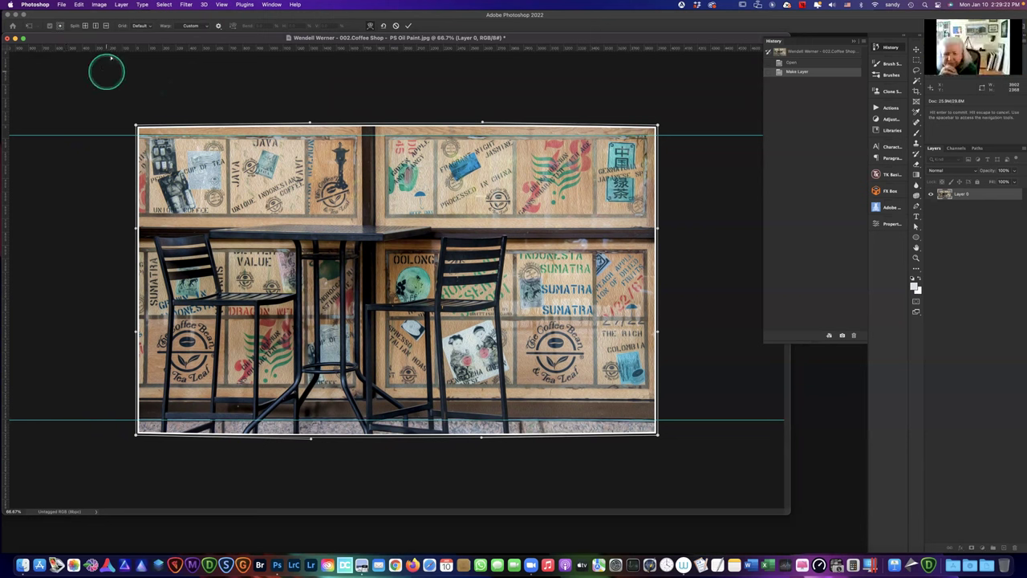
drag(106, 47, 133, 228)
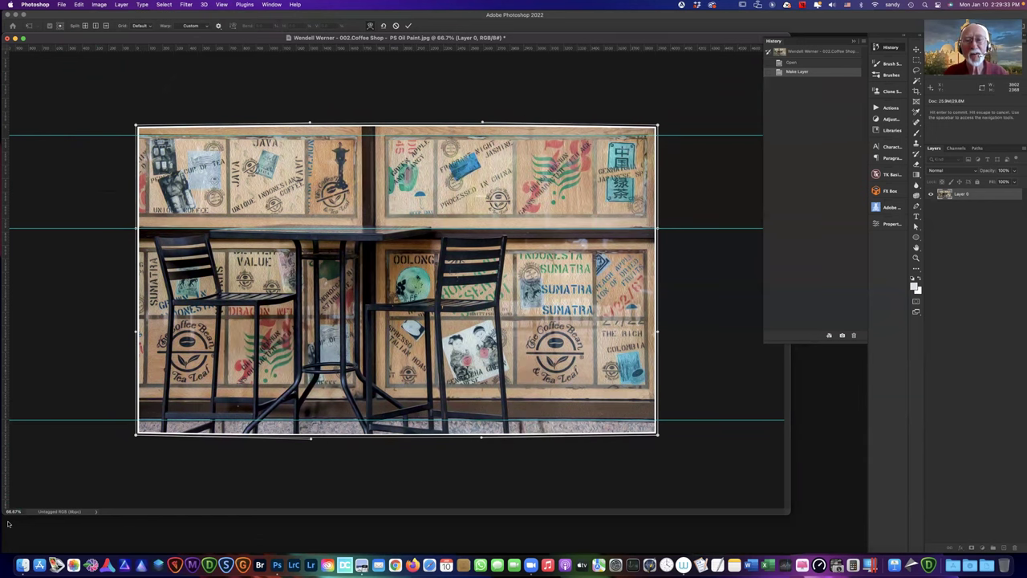
Step: Cancel the warp, close the coffee shop document without saving and switch back to Preview
key(Escape)
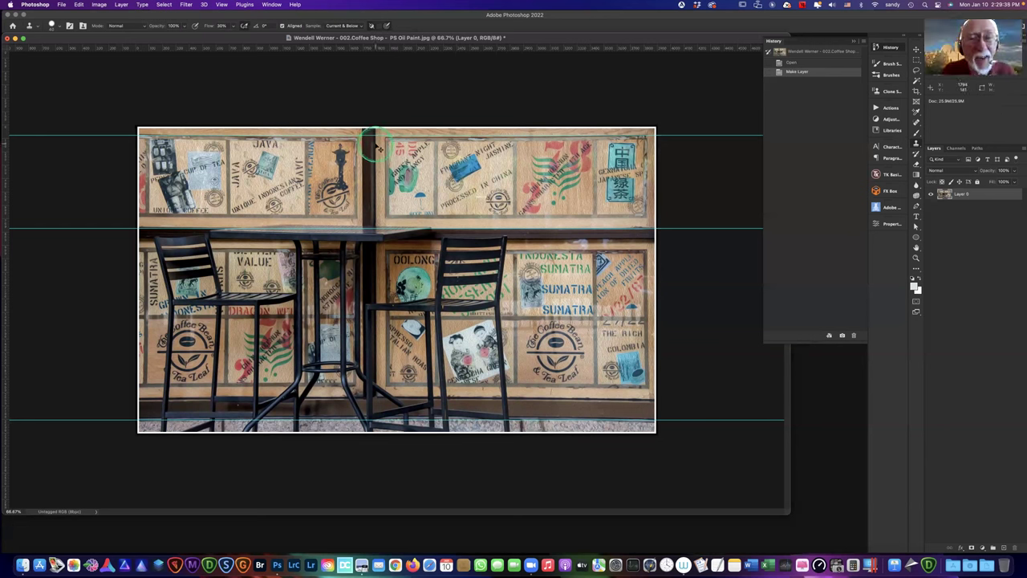
key(super+w)
click(513, 207)
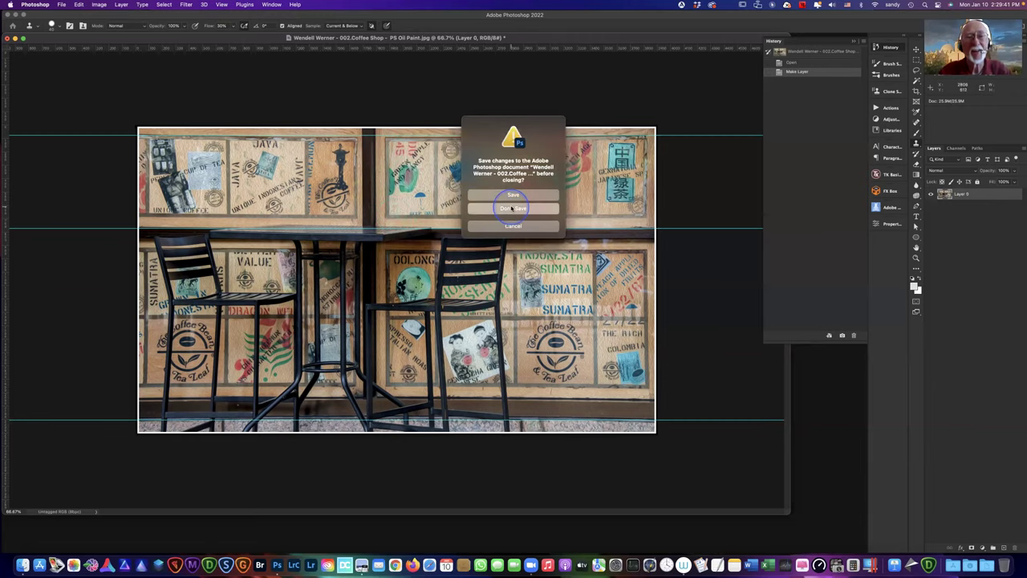
key(super+Tab)
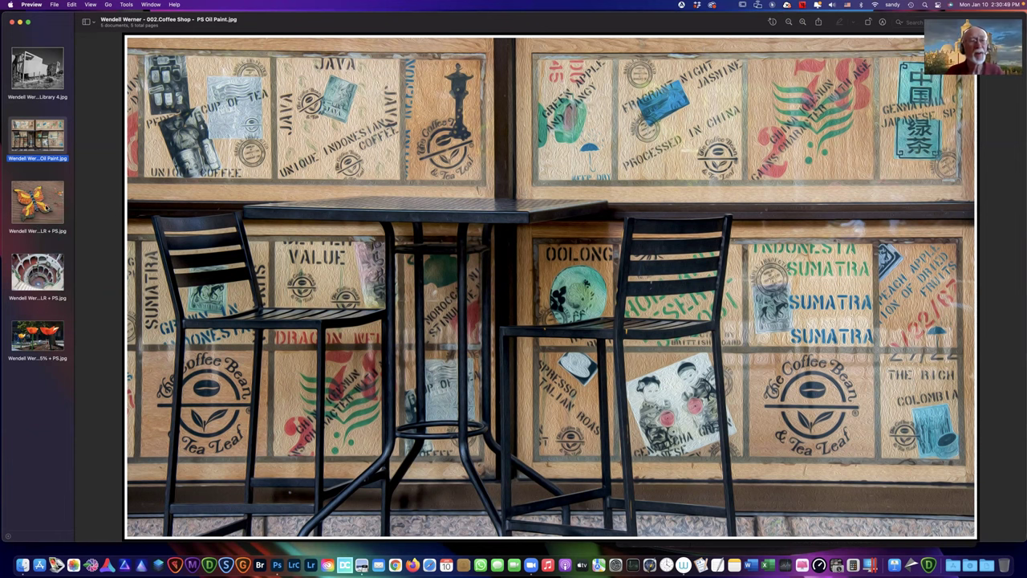
Step: View the 003.Mariposa Alley photo and open the 004.Mission Inn Stairway photo in Topaz Studio 2
click(49, 204)
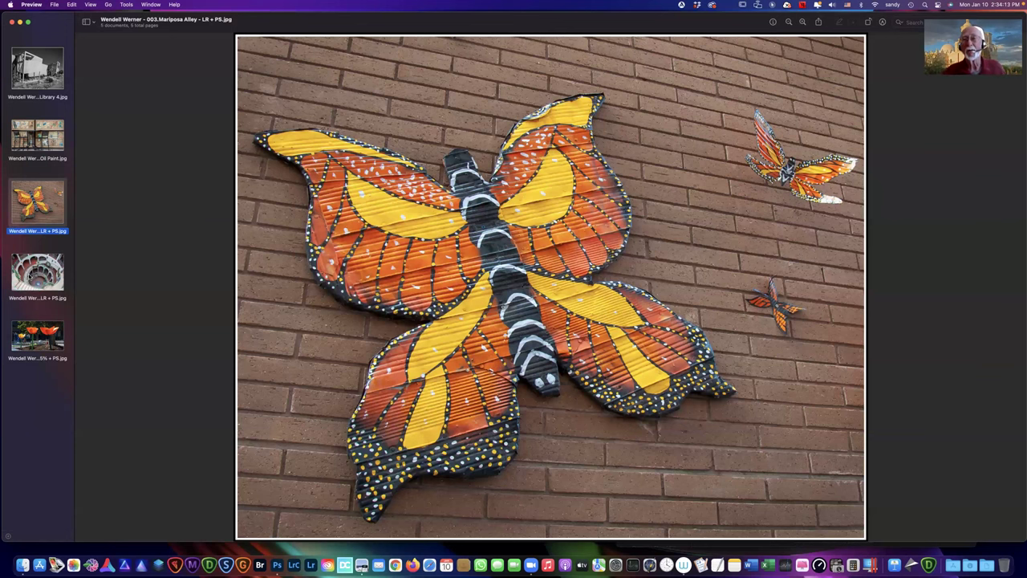
click(36, 273)
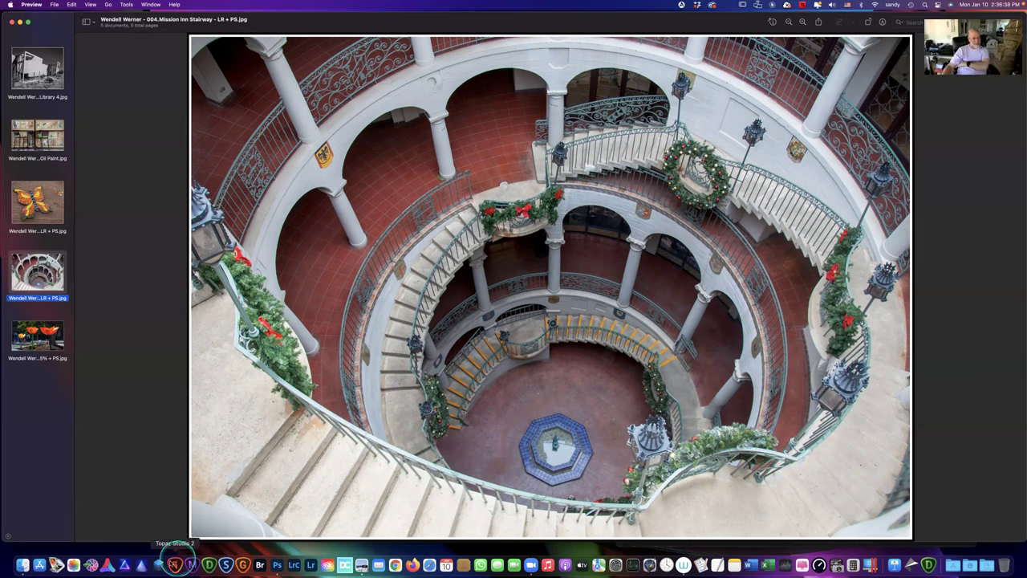
drag(58, 297, 183, 563)
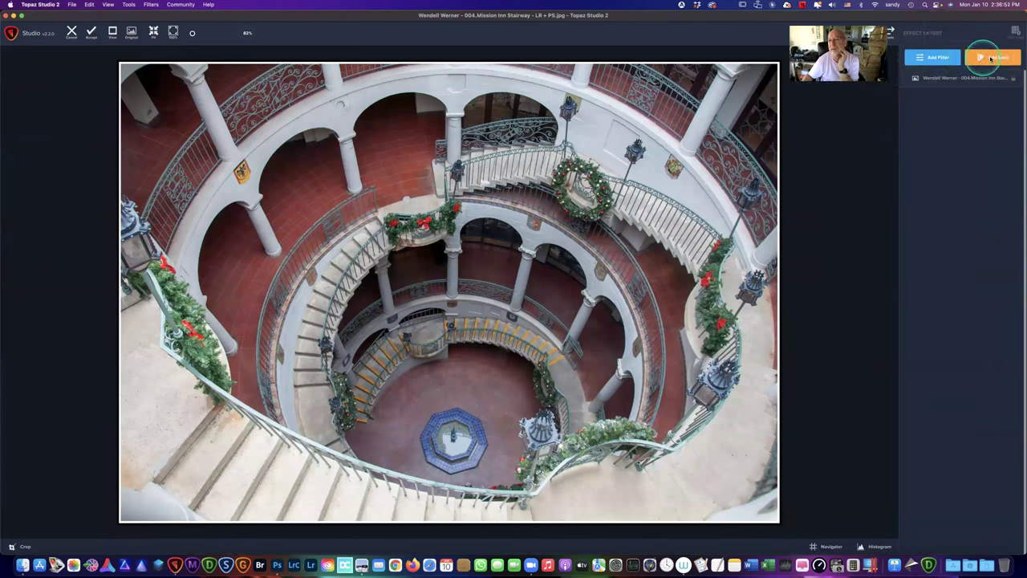
Step: Browse the available filters and the Favorites looks for the stairway photo
click(925, 59)
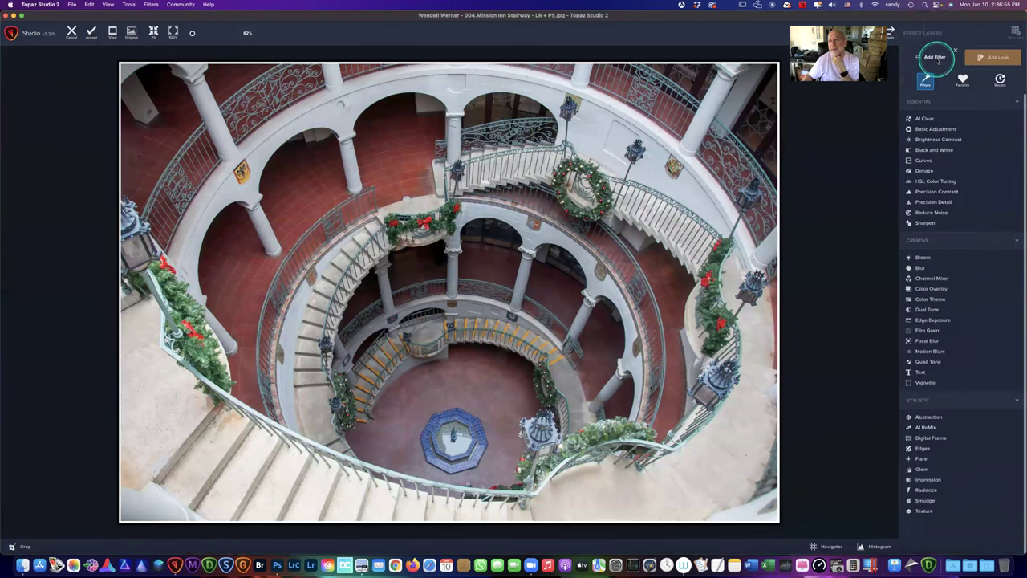
click(993, 59)
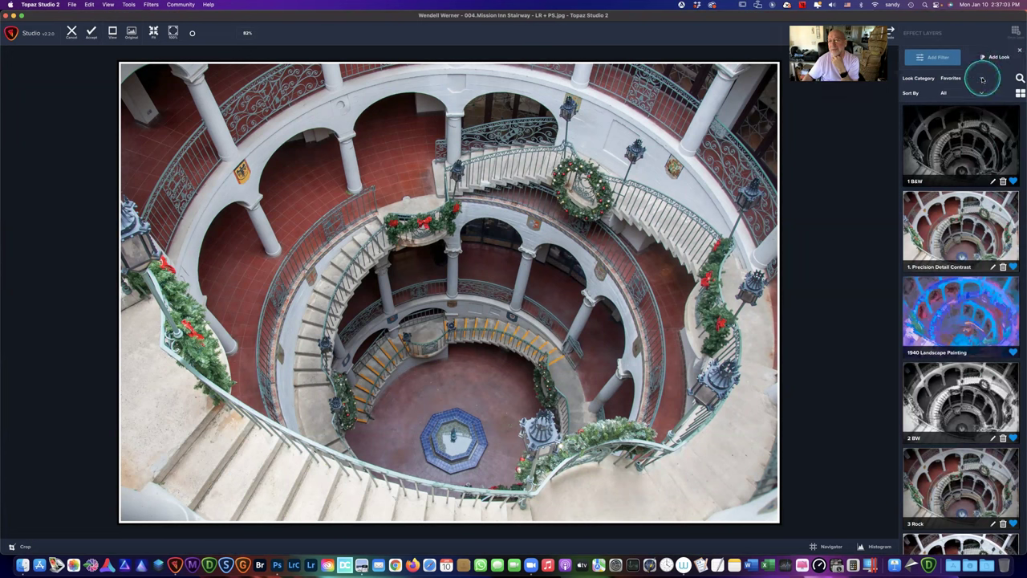
scroll(977, 204, down, 1)
scroll(979, 204, down, 3)
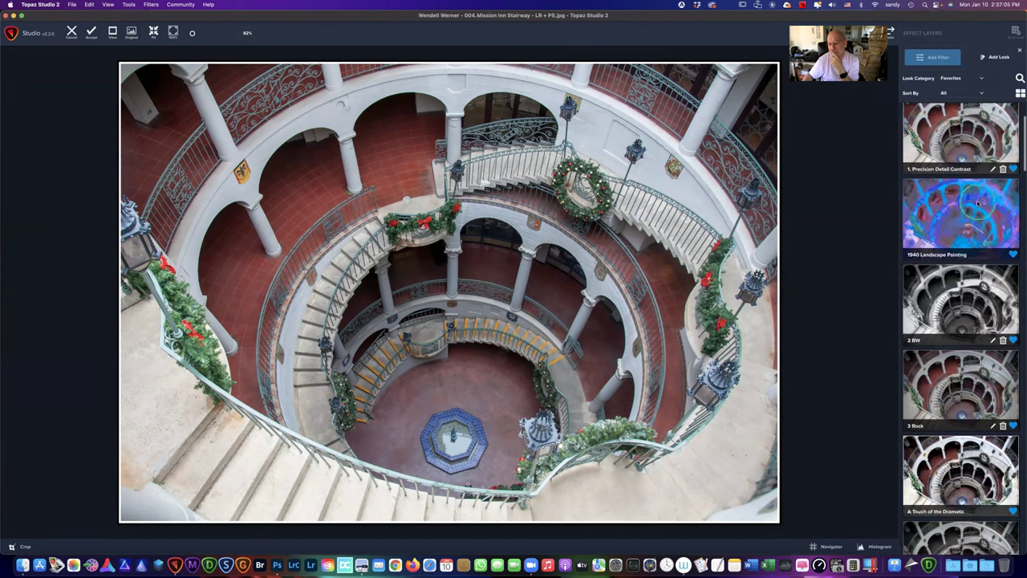
scroll(977, 204, down, 1)
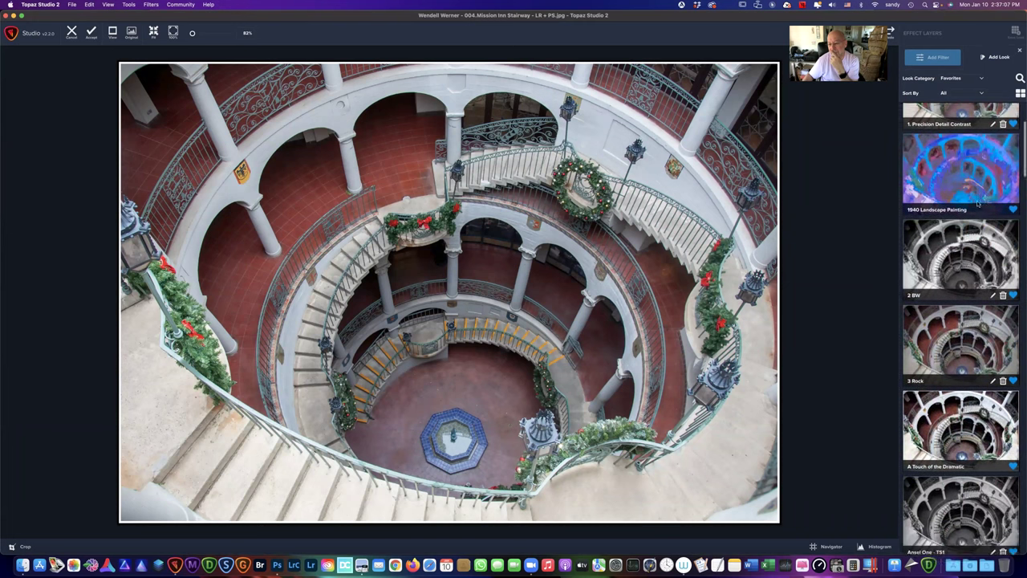
scroll(978, 204, up, 2)
scroll(978, 204, up, 3)
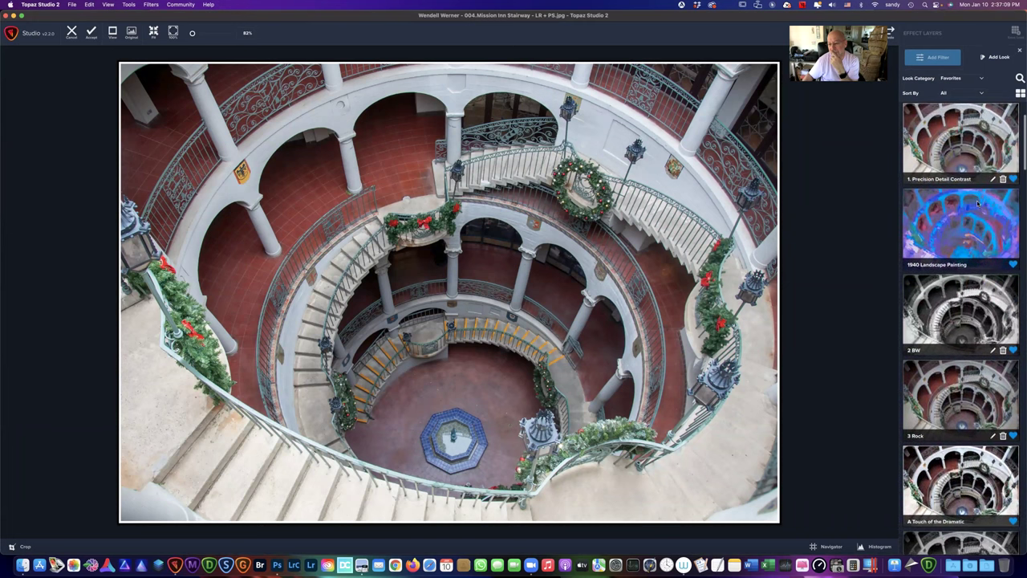
Step: Add a Precision Contrast filter and a Precision Detail filter to the stairway photo
click(932, 58)
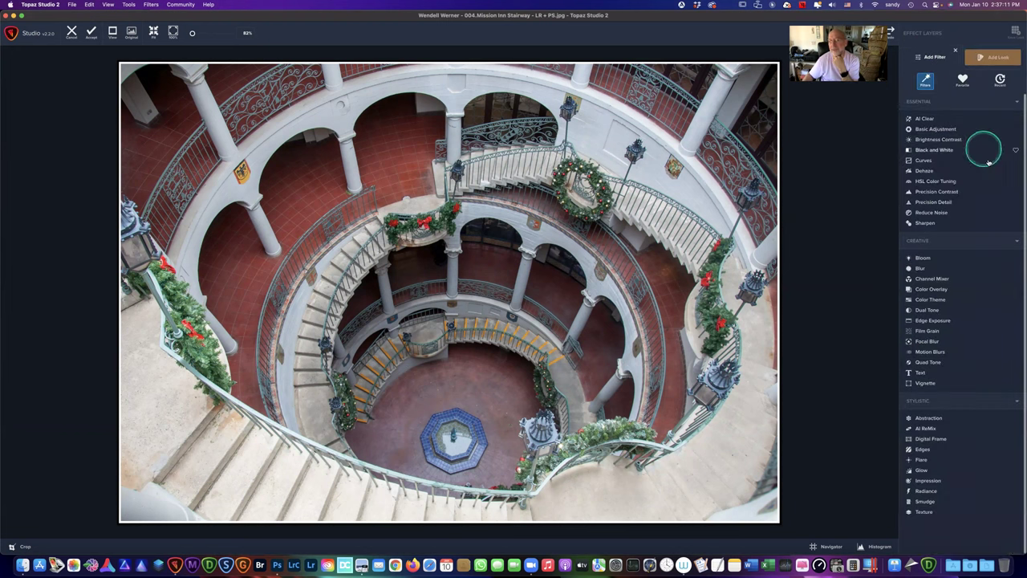
click(937, 193)
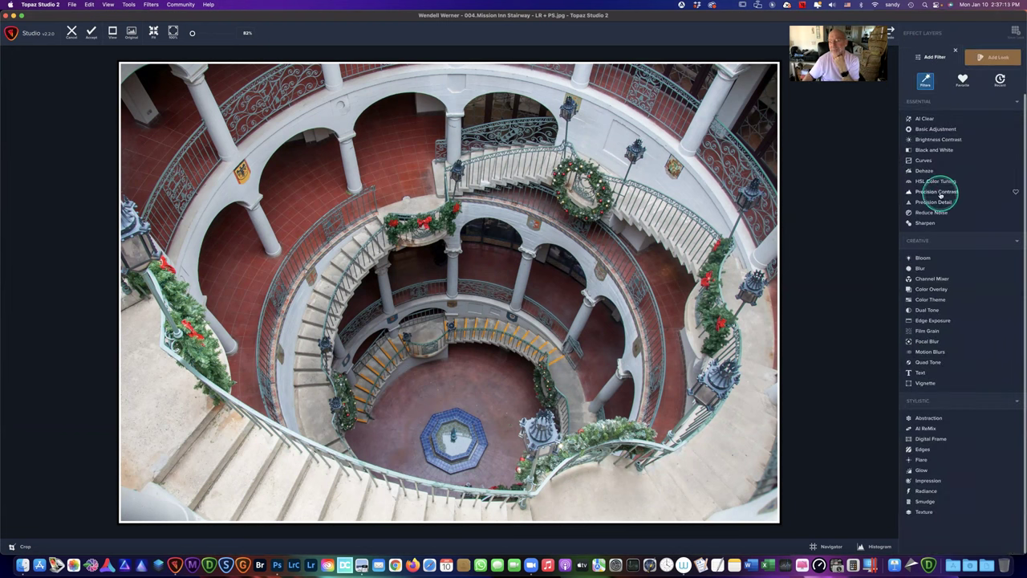
click(930, 59)
click(939, 202)
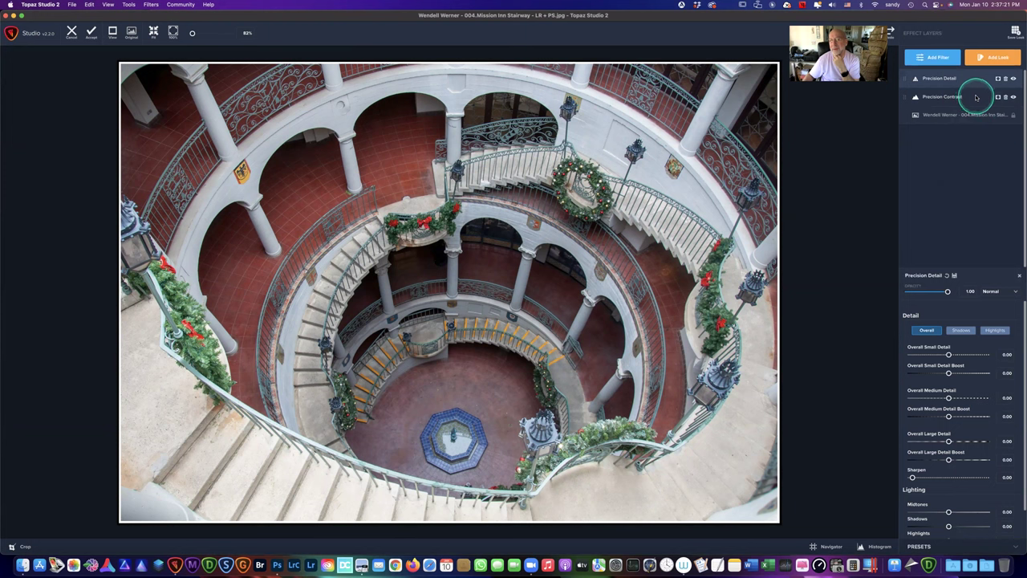
Step: In the Precision Contrast filter, set Micro to -0.02, Medium to about 0.40 and High to 0.11
click(976, 97)
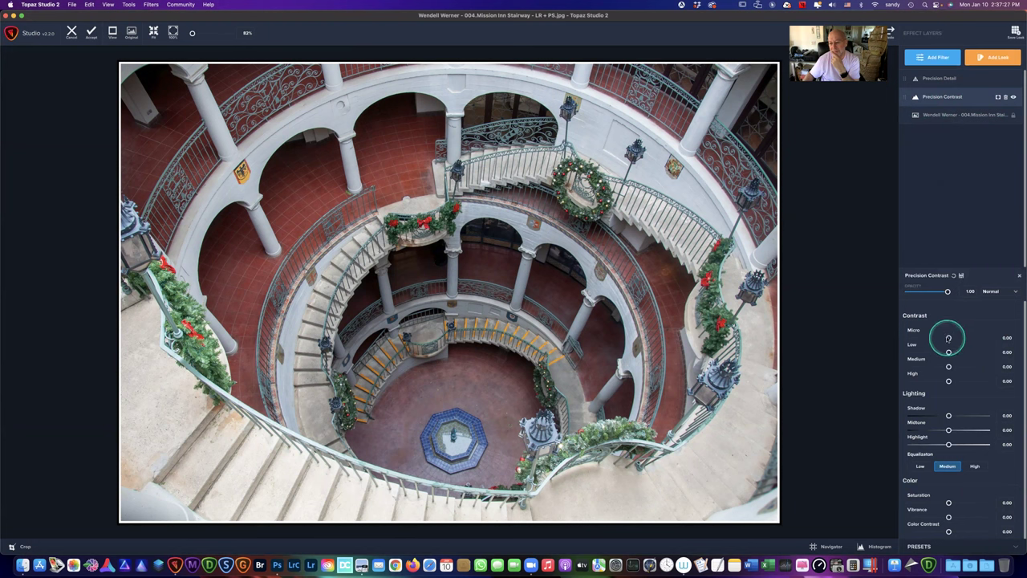
drag(948, 339, 963, 367)
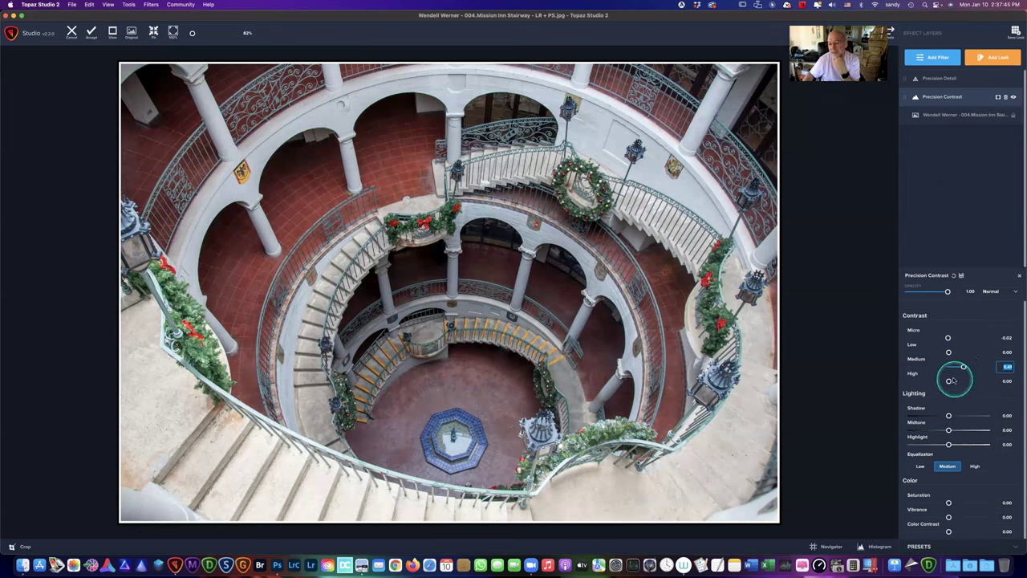
click(948, 382)
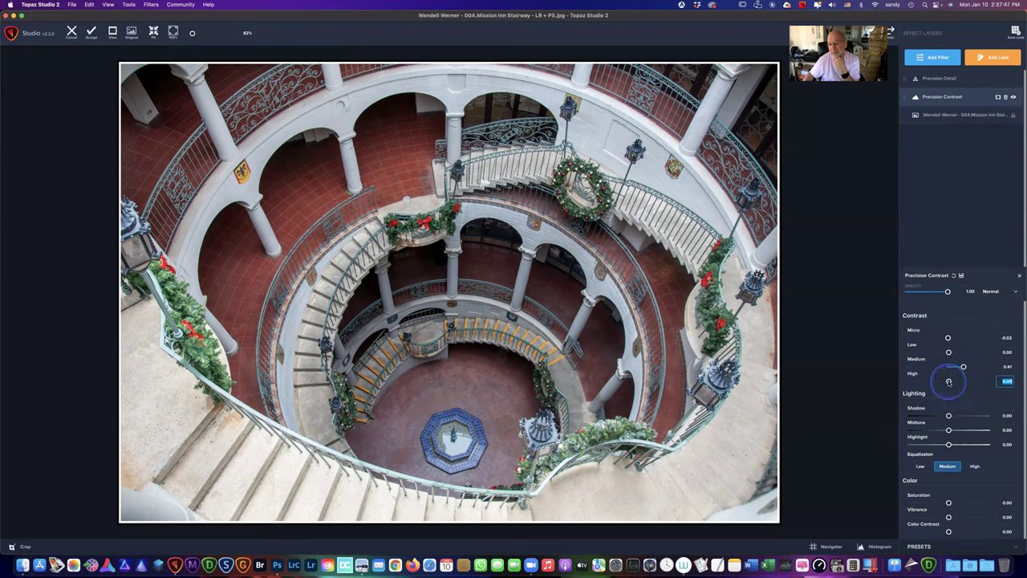
mouse_move(949, 382)
mouse_down()
mouse_move(990, 385)
mouse_move(929, 389)
mouse_move(952, 381)
mouse_up()
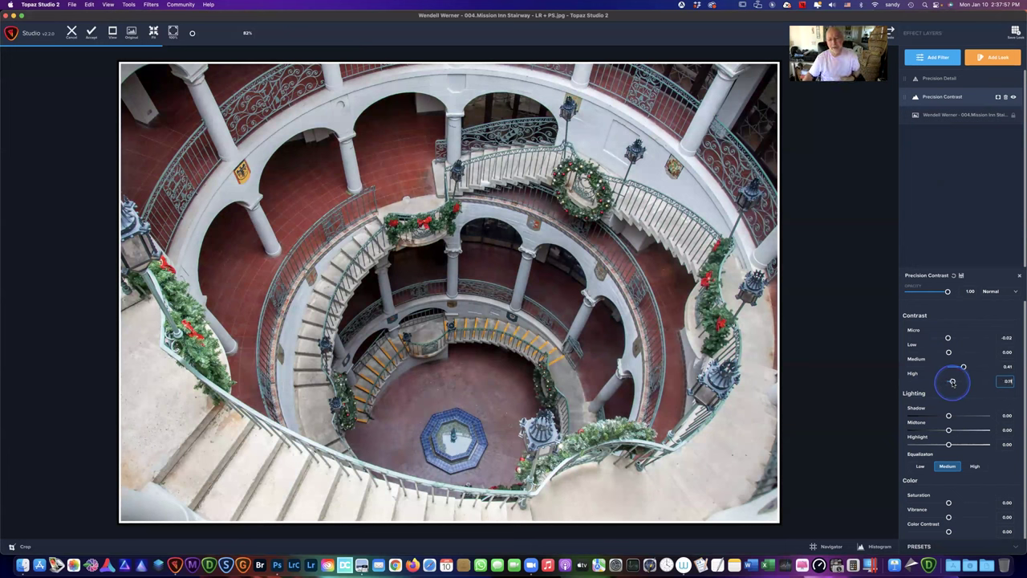
Step: In the Precision Detail filter, set Overall Medium Detail to 0.16, Overall Large Detail to 0.14 and Overall Small Detail to 0.34
click(955, 78)
drag(955, 390, 961, 398)
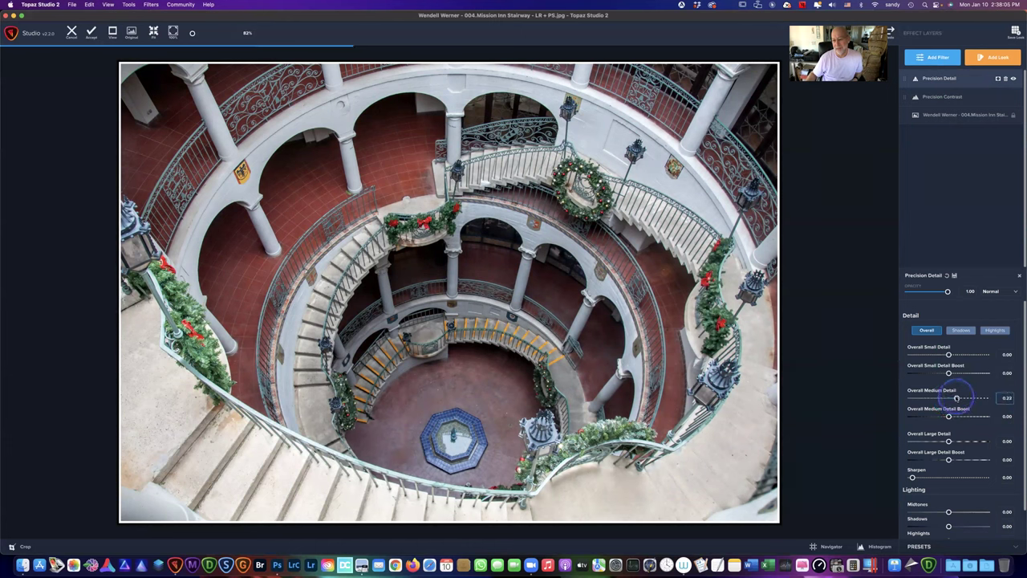
drag(948, 440, 952, 441)
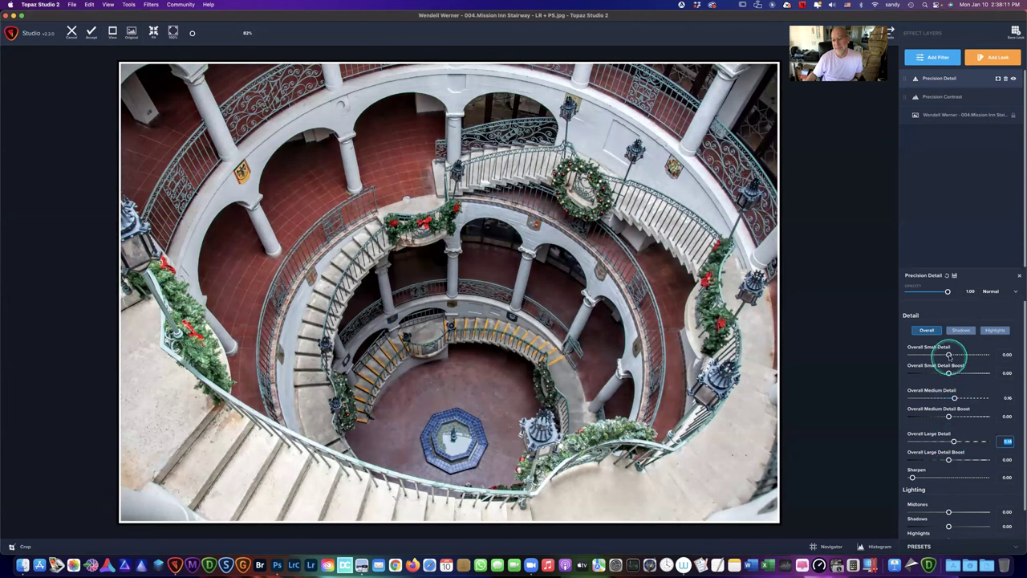
drag(949, 354, 961, 355)
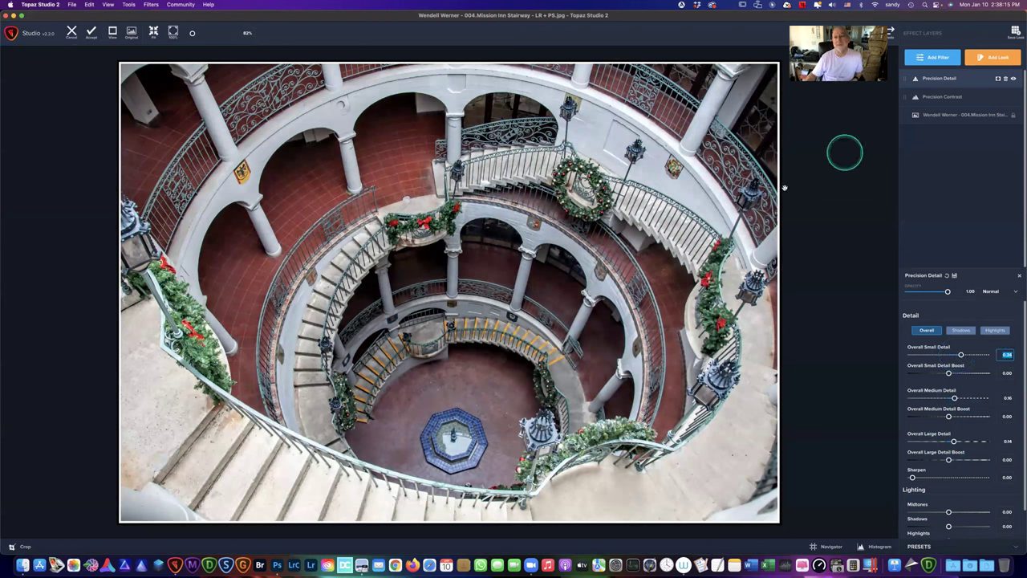
Step: Compare the filtered stairway photo with the original several times
click(720, 222)
click(720, 222)
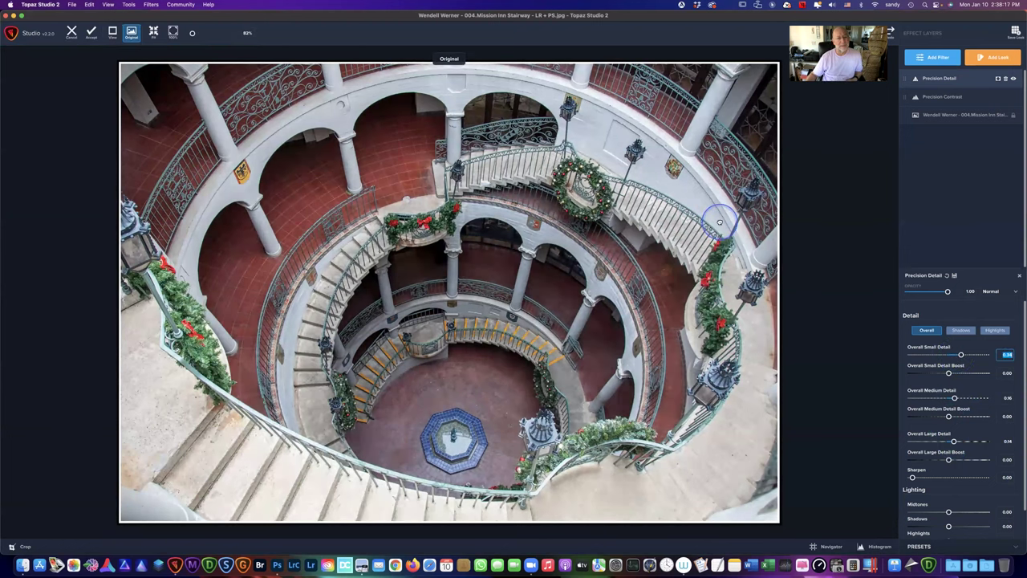
click(720, 222)
click(720, 222)
click(719, 222)
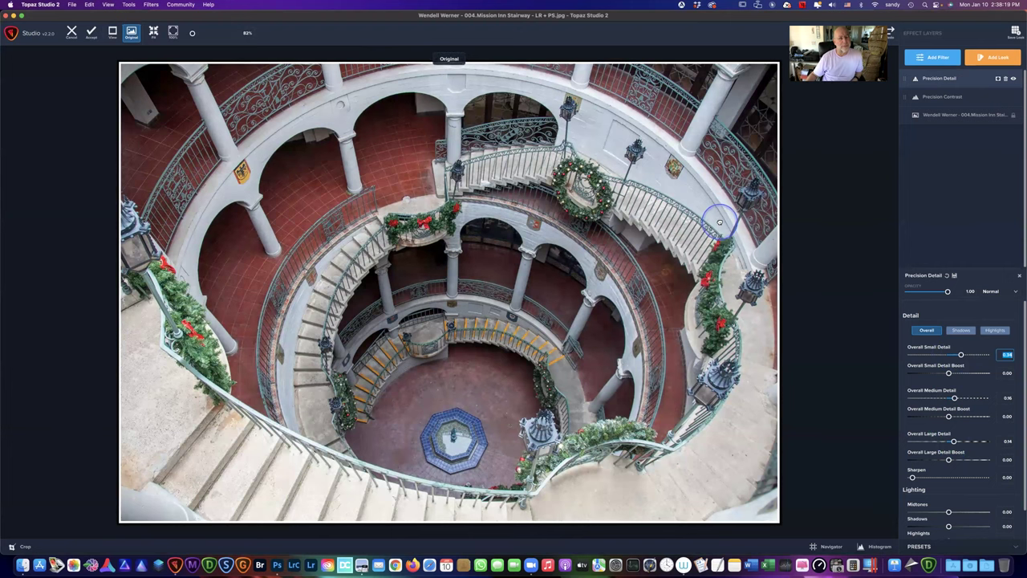
click(720, 223)
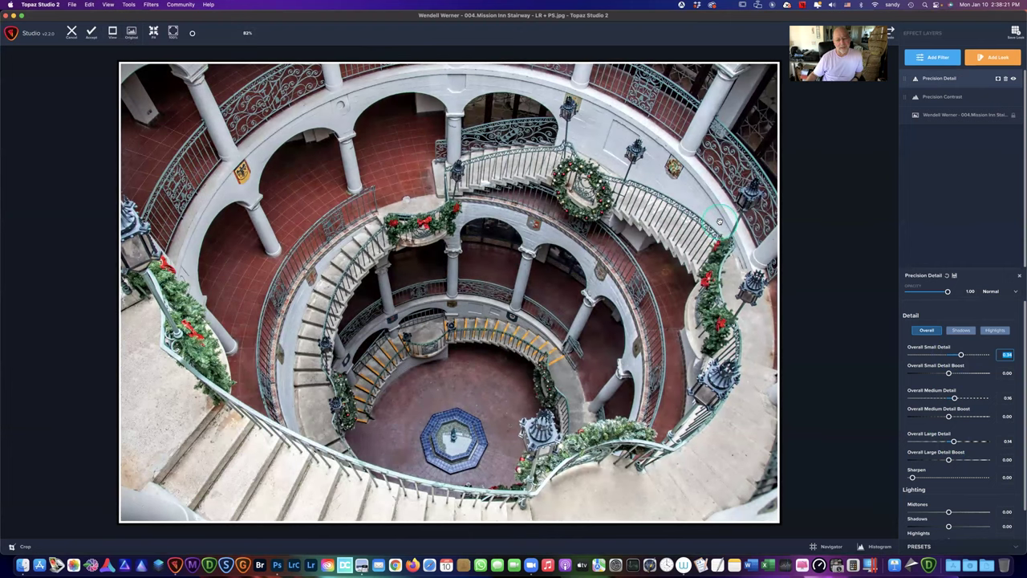
click(719, 223)
click(719, 222)
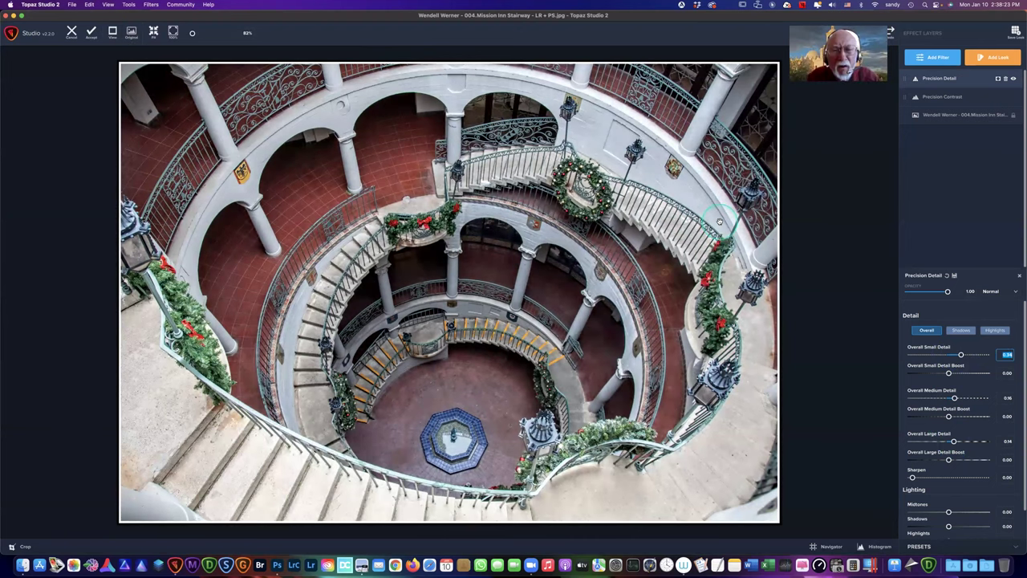
click(720, 222)
click(720, 222)
click(720, 222)
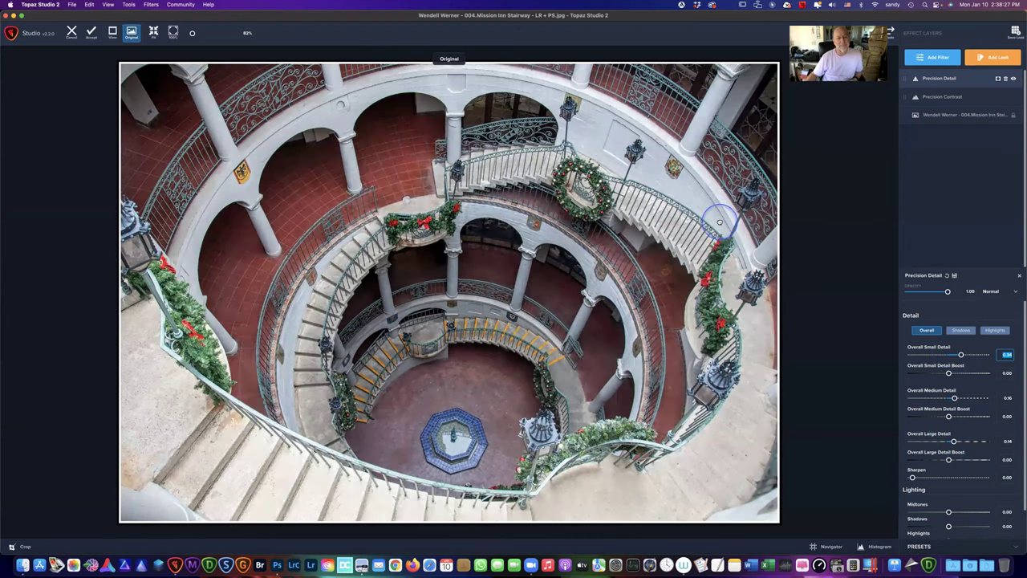
click(720, 222)
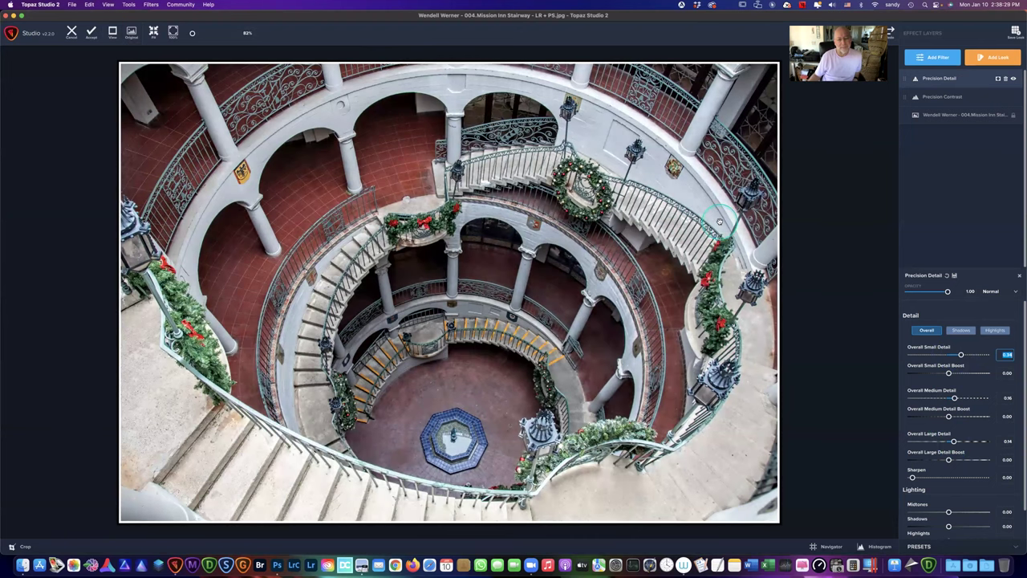
click(720, 222)
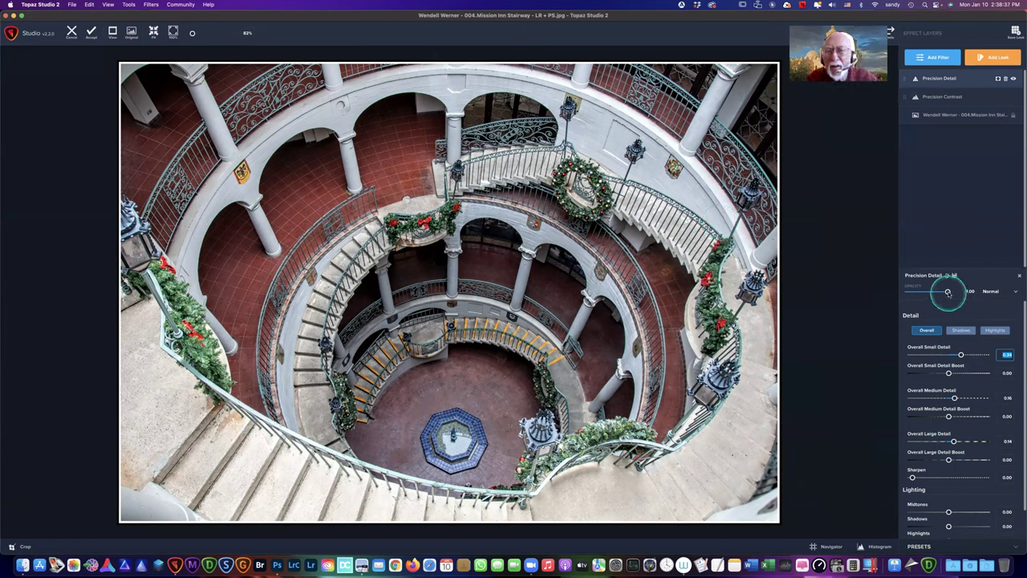
Step: Reduce the Precision Detail opacity to about 0.65 and the Precision Contrast opacity to 0.53
click(948, 292)
drag(947, 292, 933, 293)
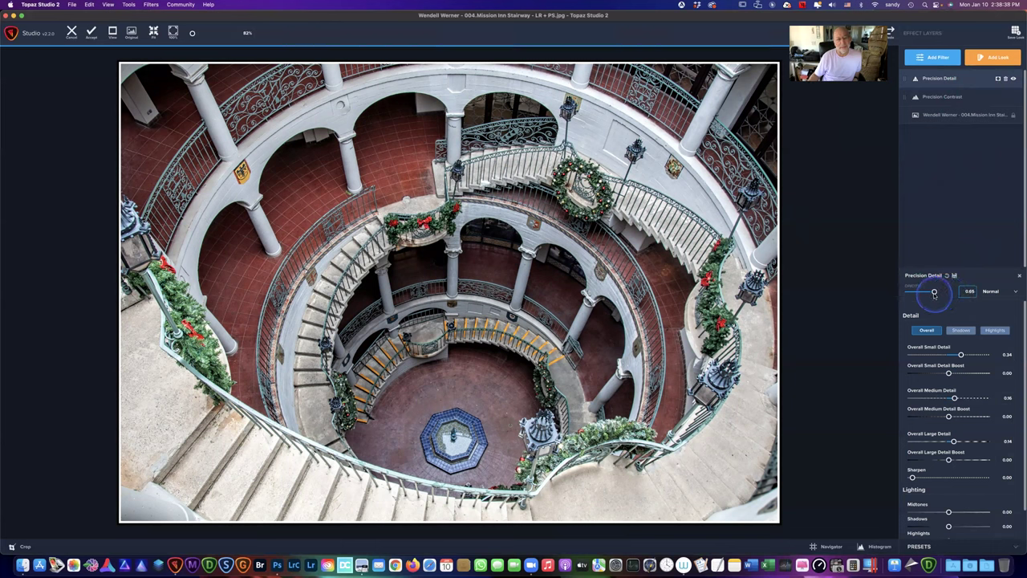
click(959, 96)
drag(947, 293, 930, 292)
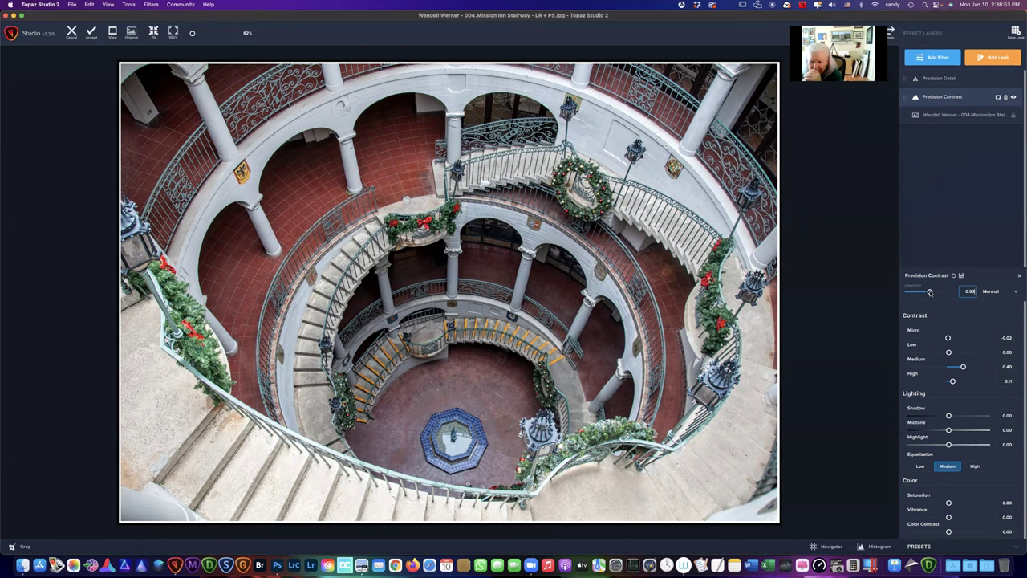
click(792, 393)
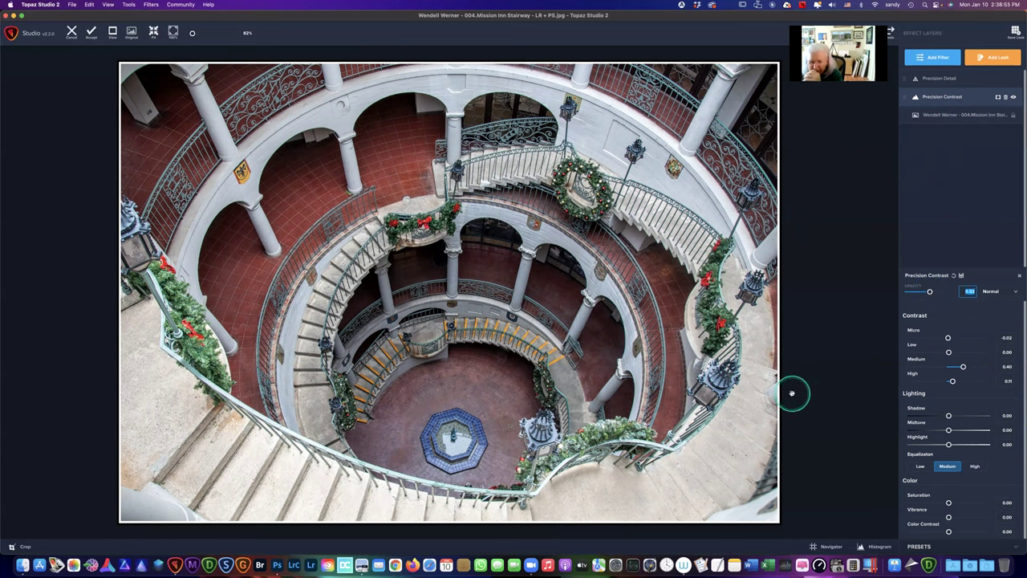
click(147, 410)
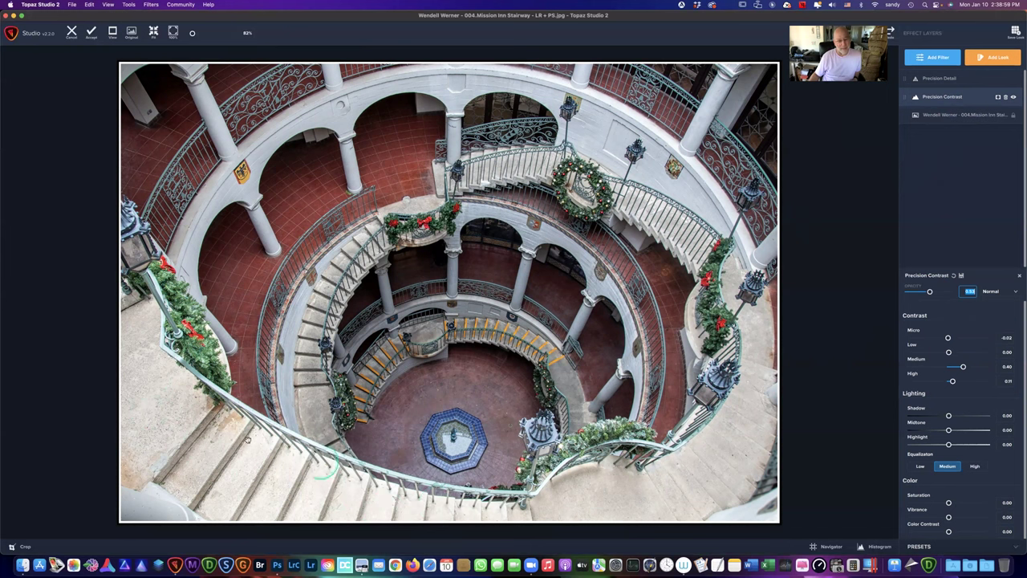
click(277, 478)
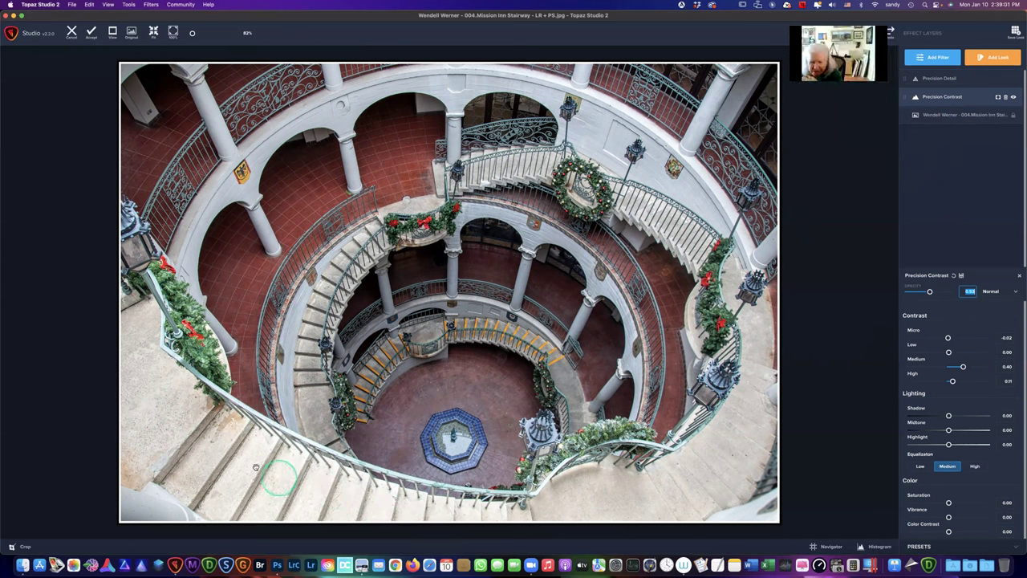
click(155, 375)
click(510, 517)
click(794, 330)
click(668, 534)
click(612, 531)
click(258, 495)
click(490, 517)
click(752, 495)
click(776, 487)
click(625, 527)
click(478, 513)
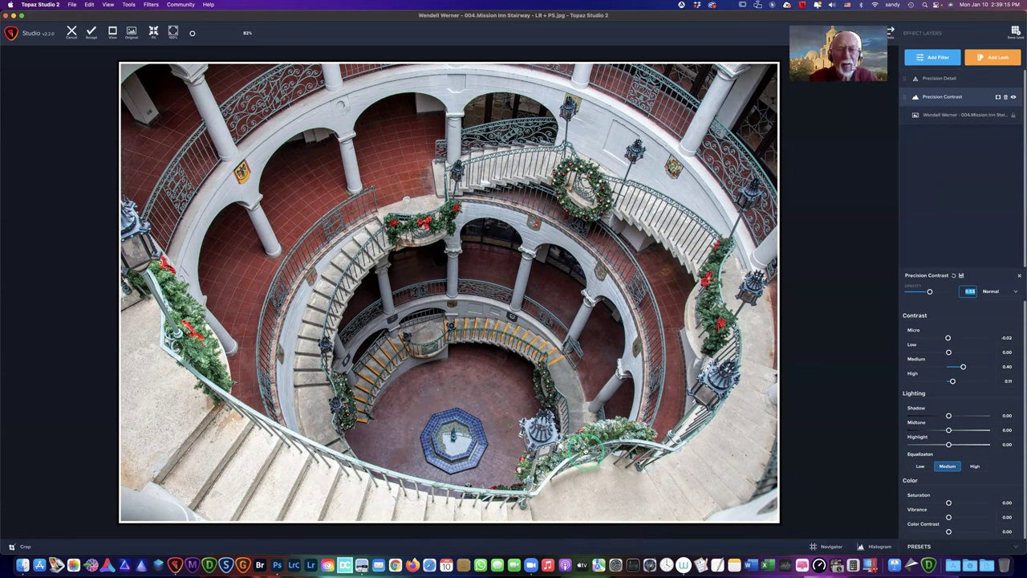
click(915, 407)
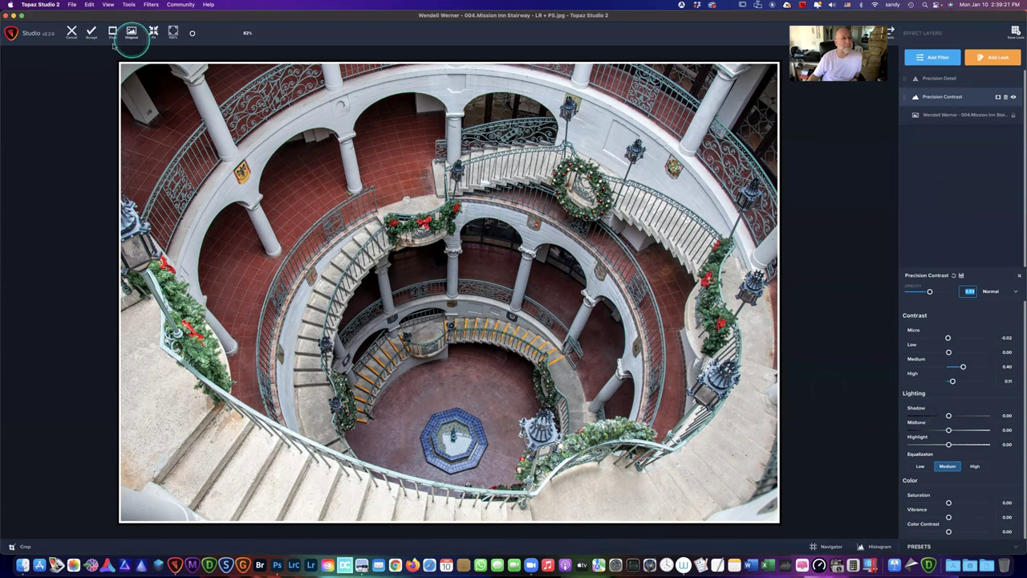
Step: Accept the filter edits, switch to Preview, open the 004.Mission Inn Stairway photo in Photoshop and center its document window
click(91, 33)
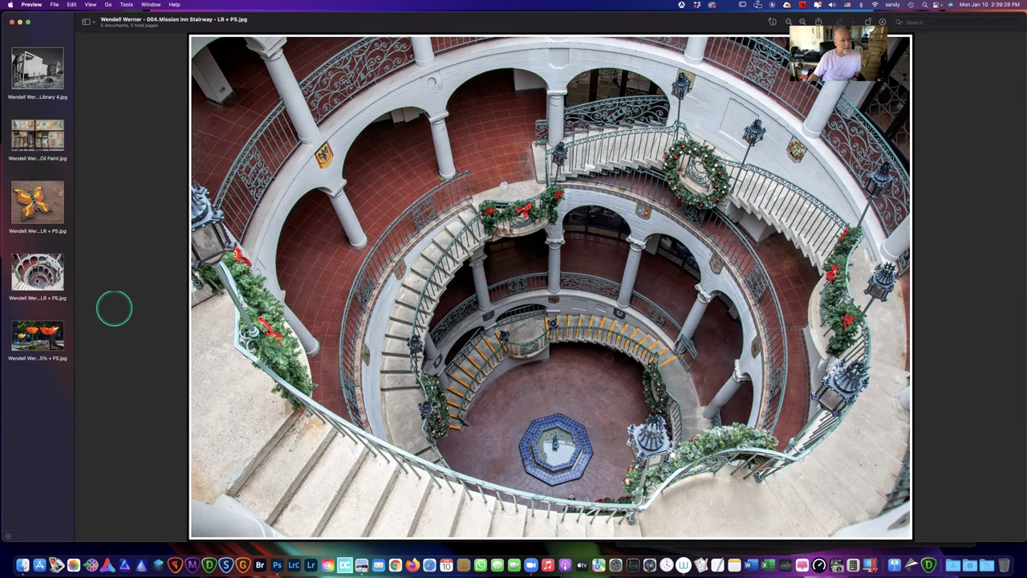
click(37, 273)
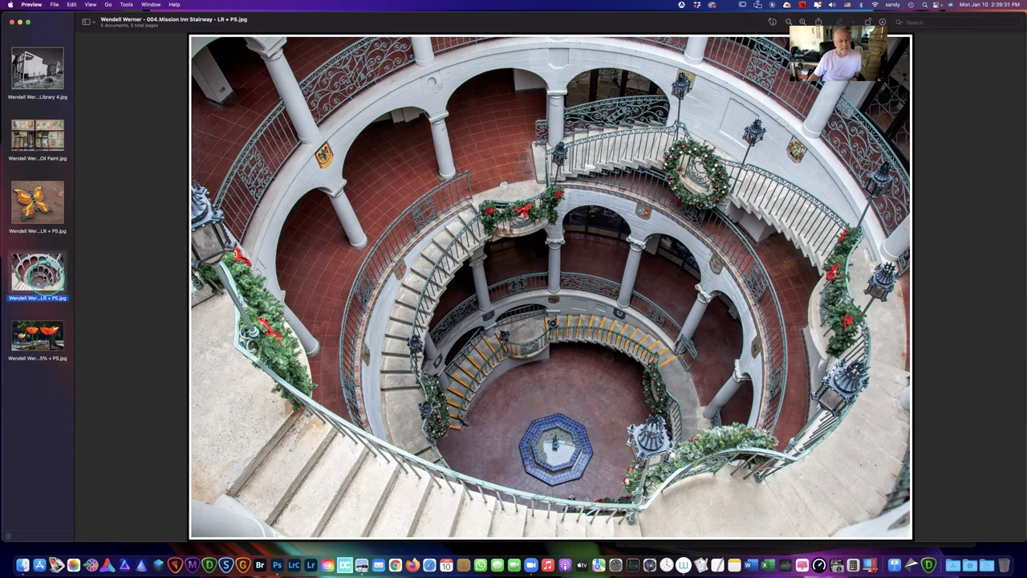
drag(126, 305, 277, 568)
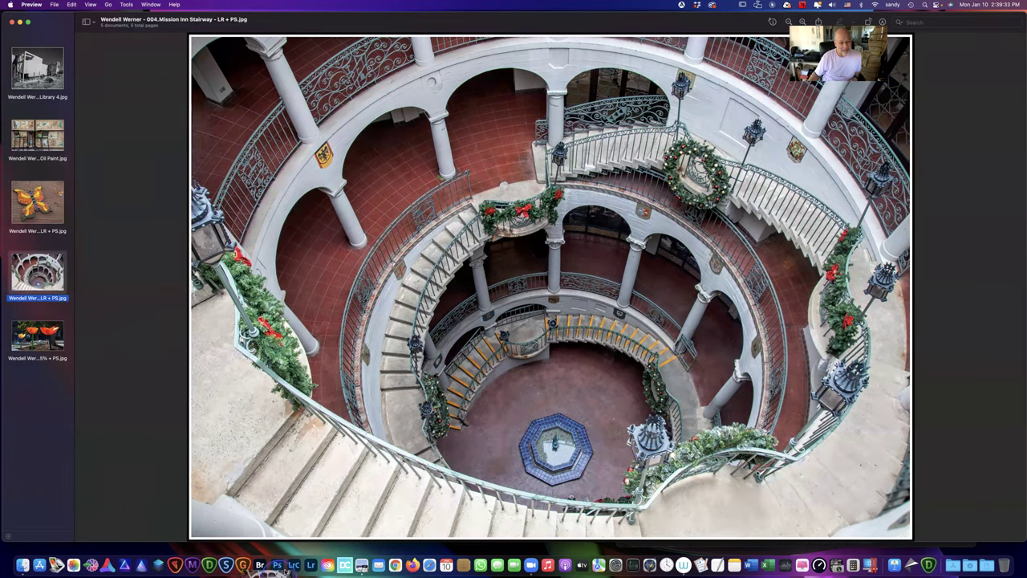
right_click(292, 562)
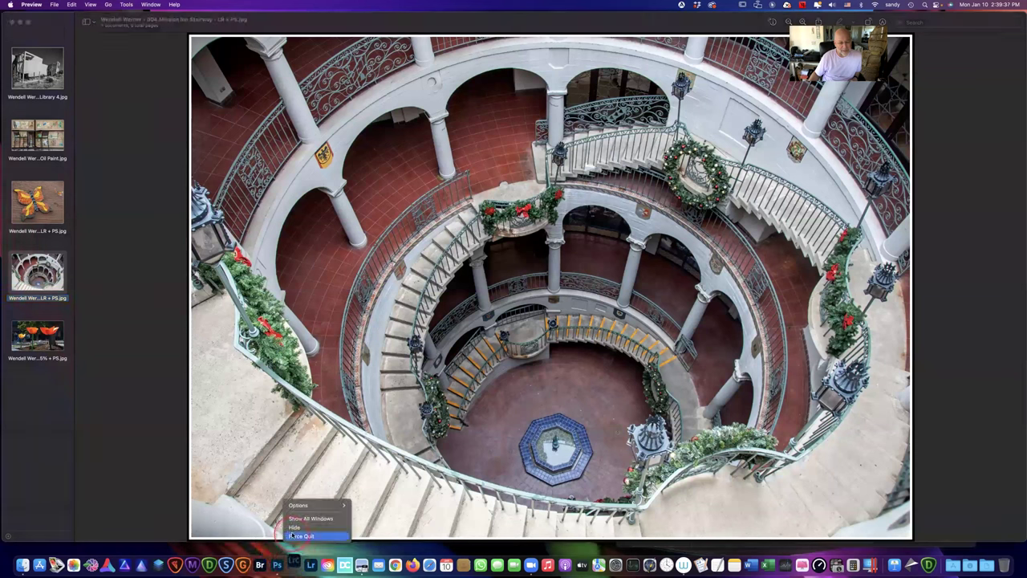
key(Escape)
drag(37, 272, 270, 563)
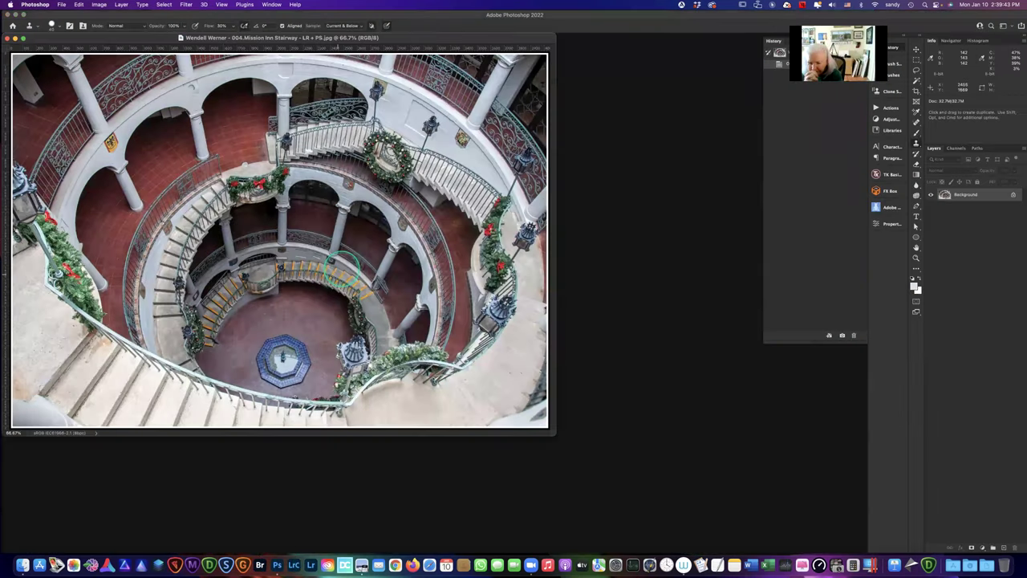
drag(430, 38, 544, 36)
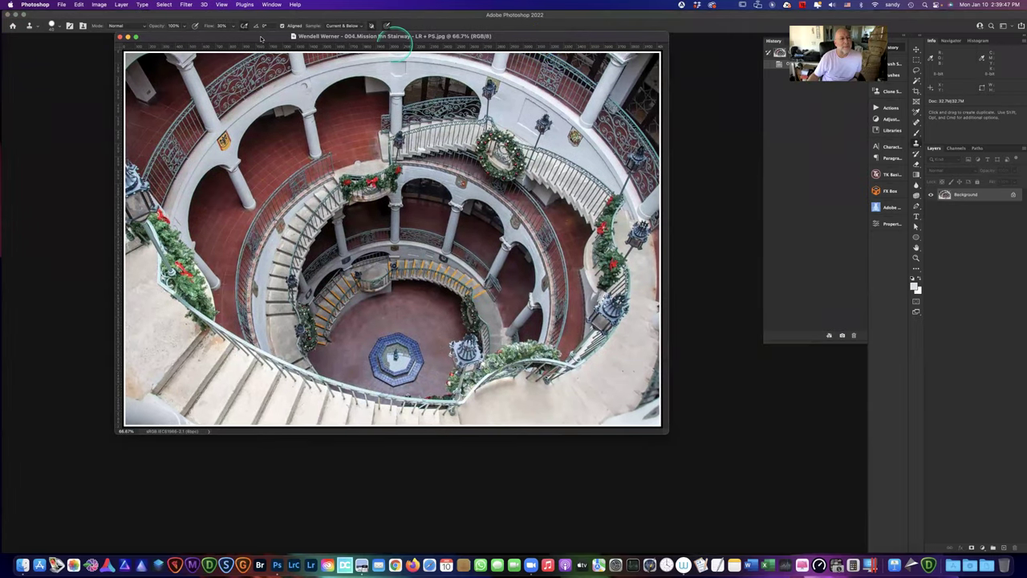
Step: Dock the stairway photo's floating document window and open the photo in the Camera Raw Filter
drag(185, 36, 185, 39)
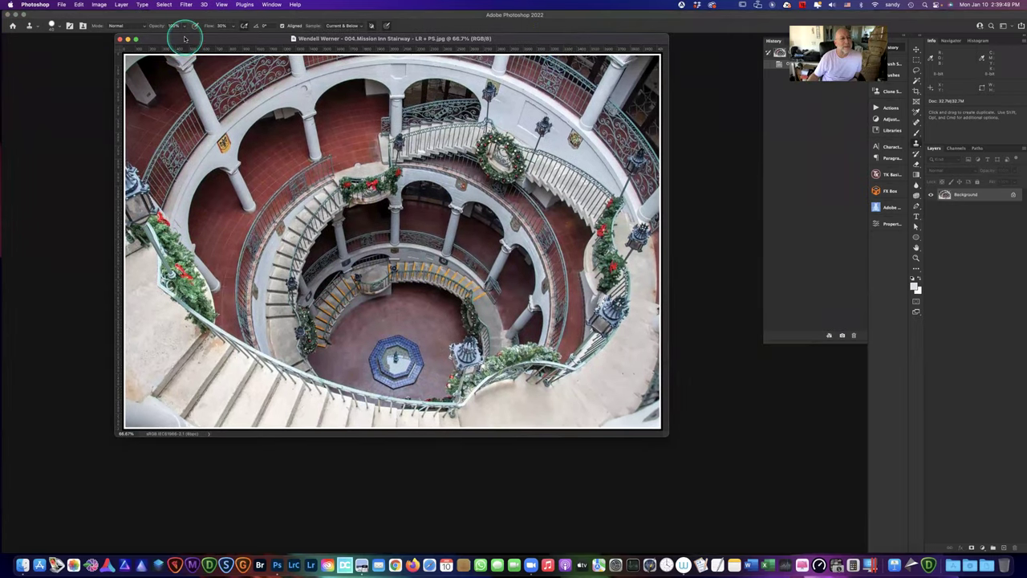
key(super+z)
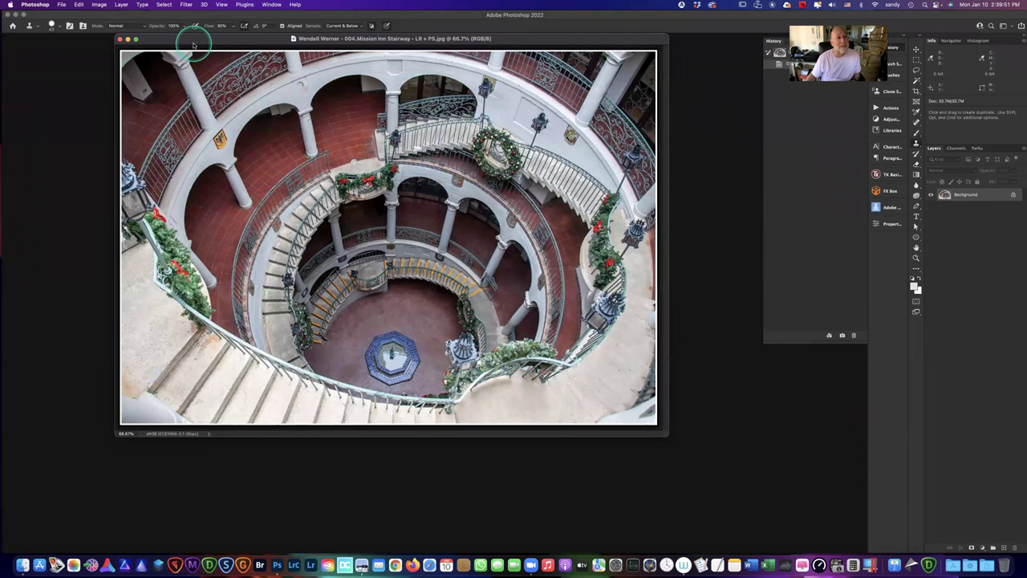
drag(203, 36, 220, 33)
click(258, 26)
click(185, 4)
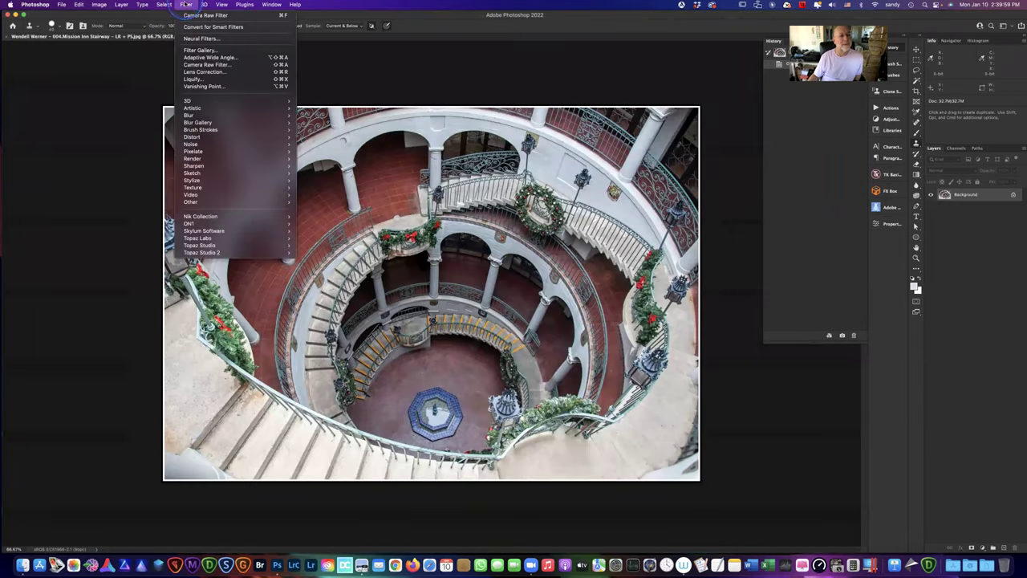
mouse_move(225, 99)
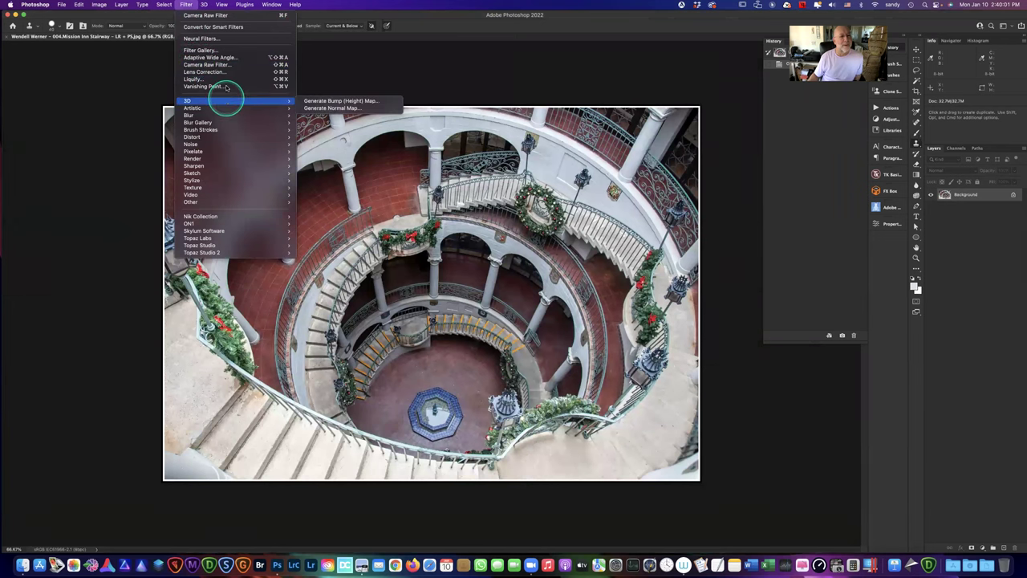
click(227, 65)
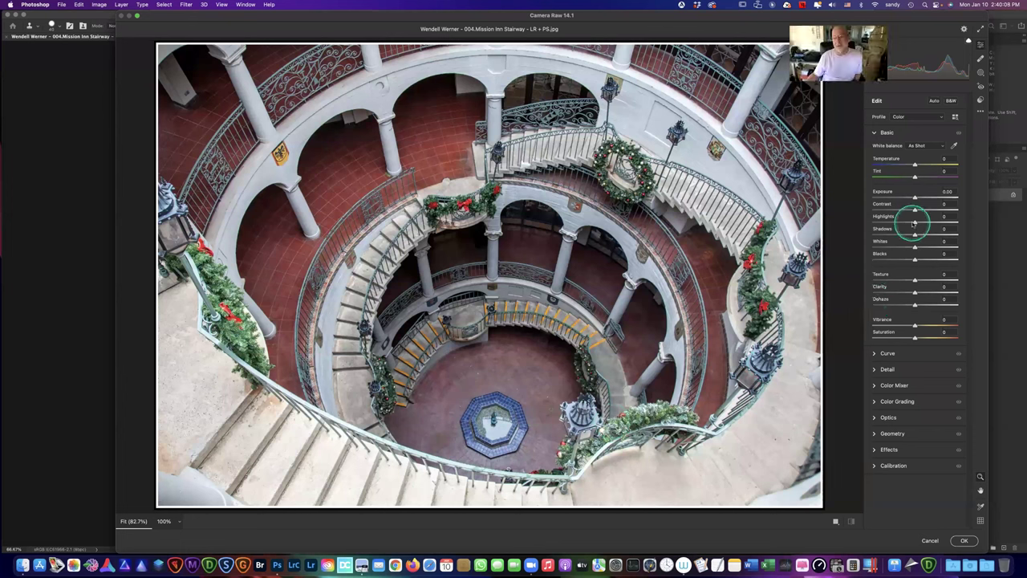
Step: Create a brush mask with Auto Mask off and paint it over the pale foreground steps and the curved stone landing
click(981, 72)
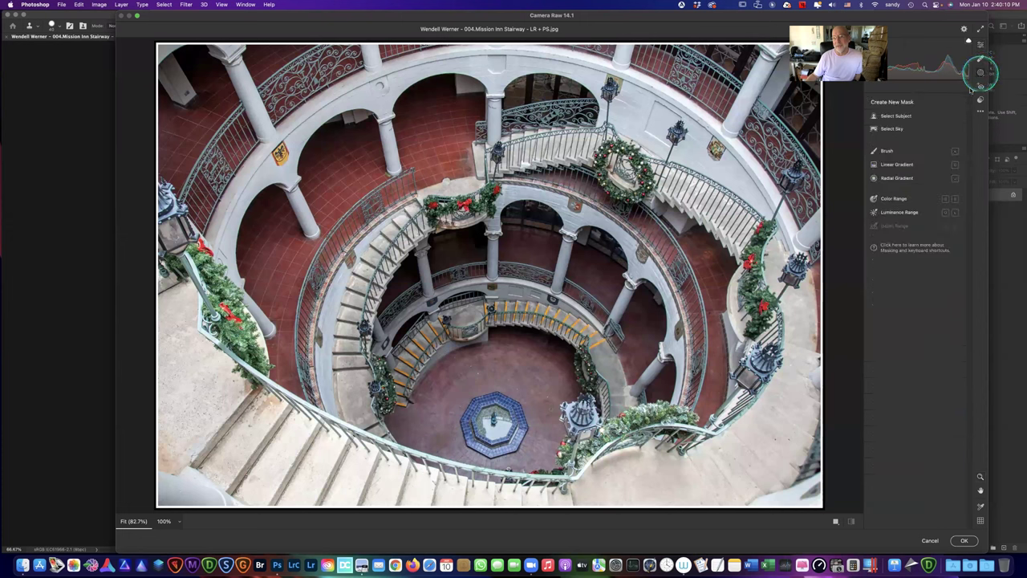
click(891, 150)
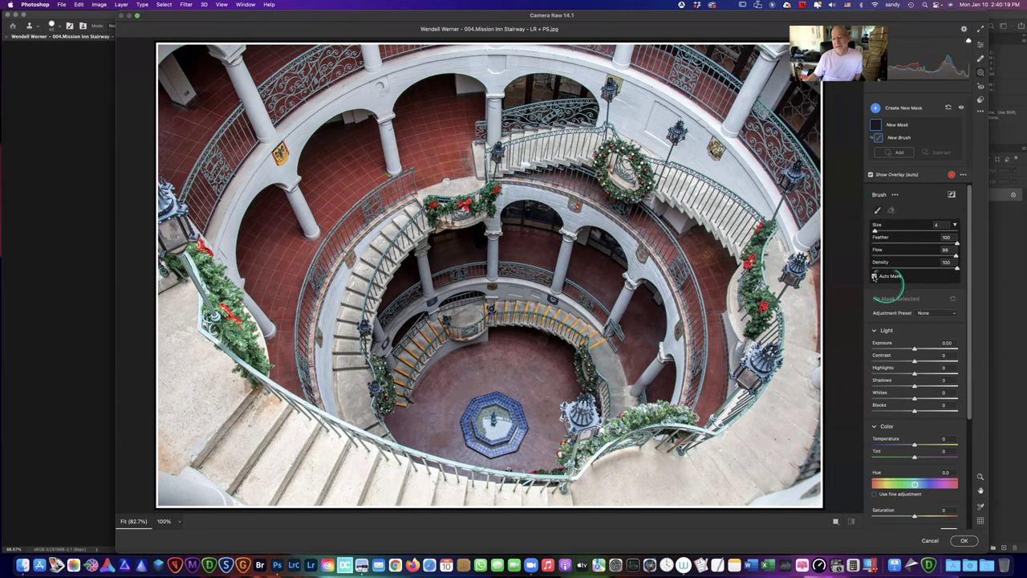
click(874, 276)
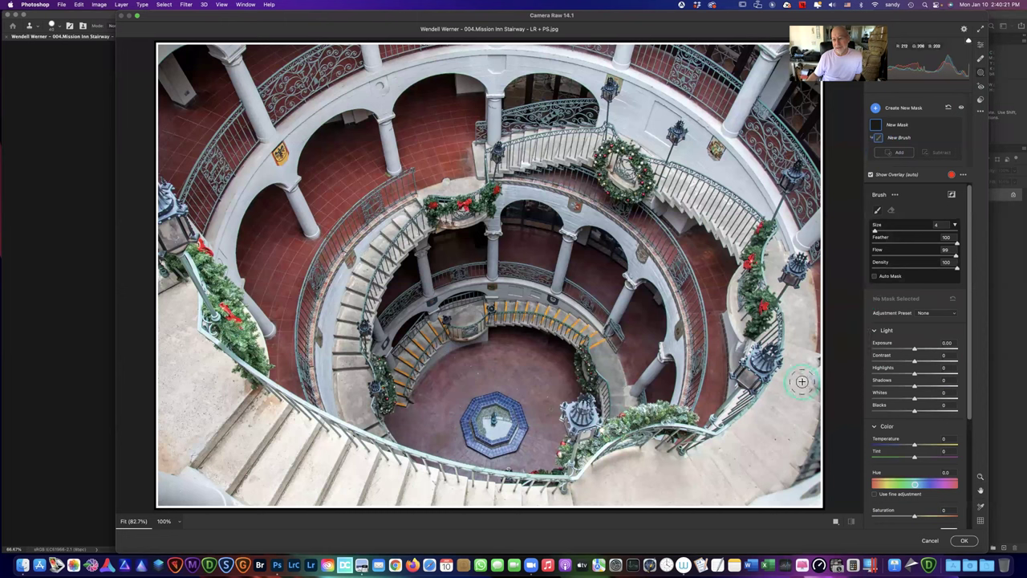
mouse_move(797, 381)
mouse_down()
mouse_move(798, 298)
mouse_move(772, 271)
mouse_move(806, 322)
mouse_move(805, 391)
mouse_move(765, 436)
mouse_move(691, 482)
mouse_move(596, 490)
mouse_move(726, 484)
mouse_move(784, 463)
mouse_move(795, 407)
mouse_up()
mouse_move(273, 462)
mouse_down()
mouse_move(252, 408)
mouse_move(410, 479)
mouse_move(553, 503)
mouse_move(443, 508)
mouse_move(325, 494)
mouse_move(186, 443)
mouse_move(178, 300)
mouse_move(148, 347)
mouse_move(149, 391)
mouse_move(169, 418)
mouse_move(193, 362)
mouse_move(221, 384)
mouse_move(222, 402)
mouse_move(166, 432)
mouse_move(164, 445)
mouse_move(267, 457)
mouse_move(329, 493)
mouse_move(548, 520)
mouse_move(675, 487)
mouse_move(790, 436)
mouse_move(797, 316)
mouse_move(738, 146)
mouse_move(789, 212)
mouse_up()
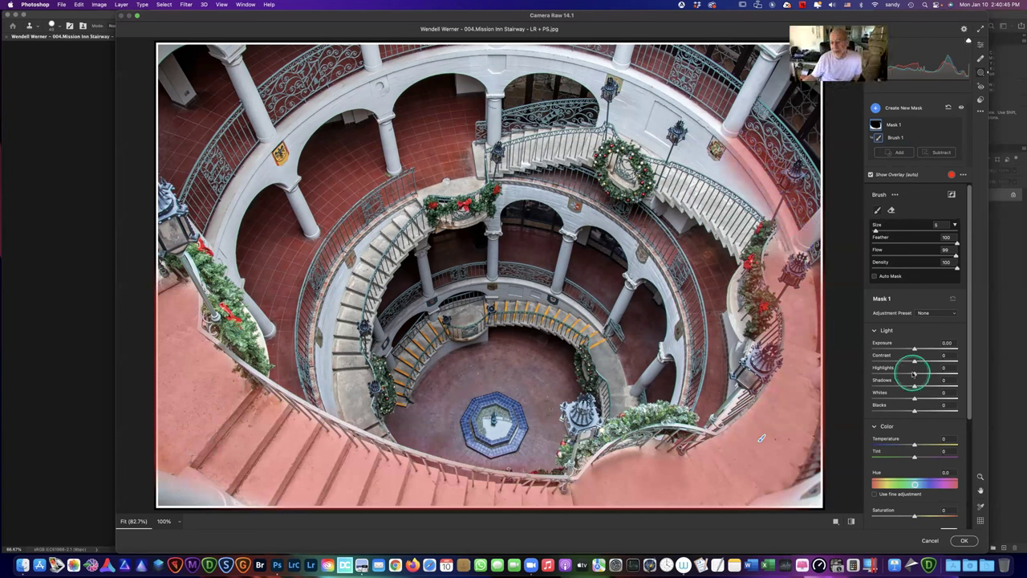
Step: Darken the masked foreground stone with Highlights -36, Whites -26 and Exposure -0.45
drag(913, 373, 898, 375)
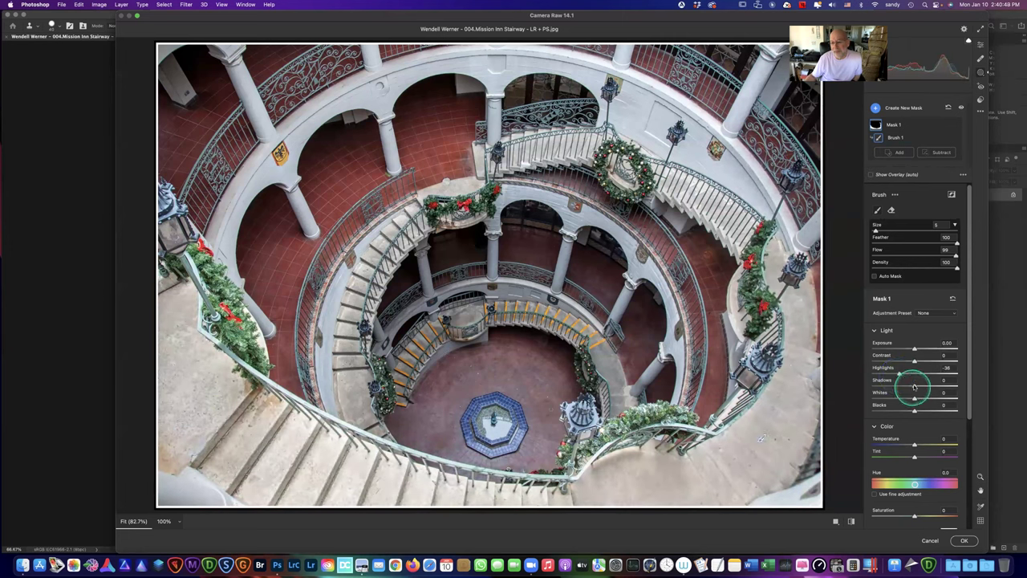
drag(913, 399, 903, 399)
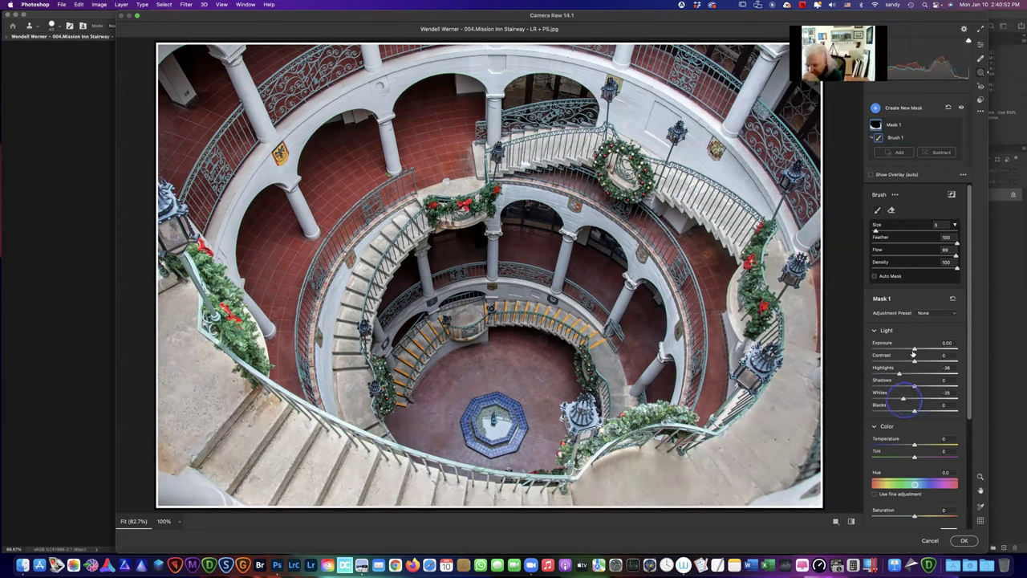
drag(913, 348, 912, 350)
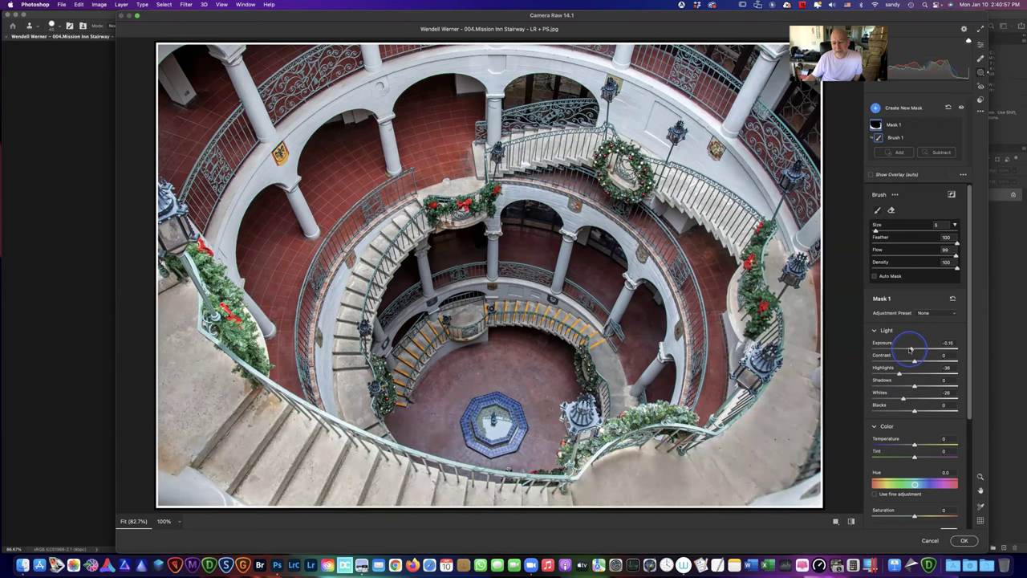
drag(910, 349, 908, 349)
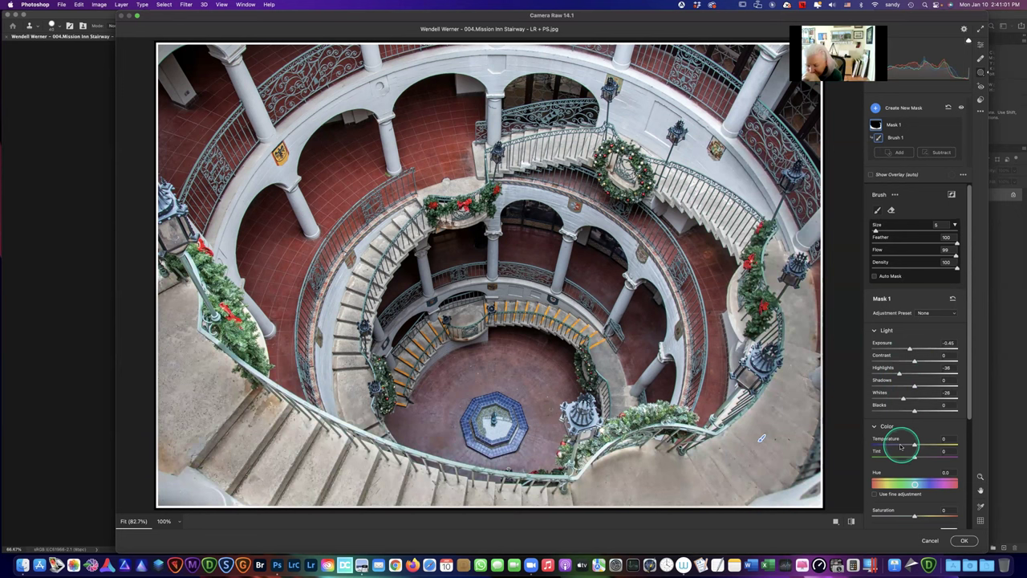
Step: Warm the masked stone with Temperature +10 and Tint +28, and set its Exposure to -0.15
drag(921, 444, 919, 445)
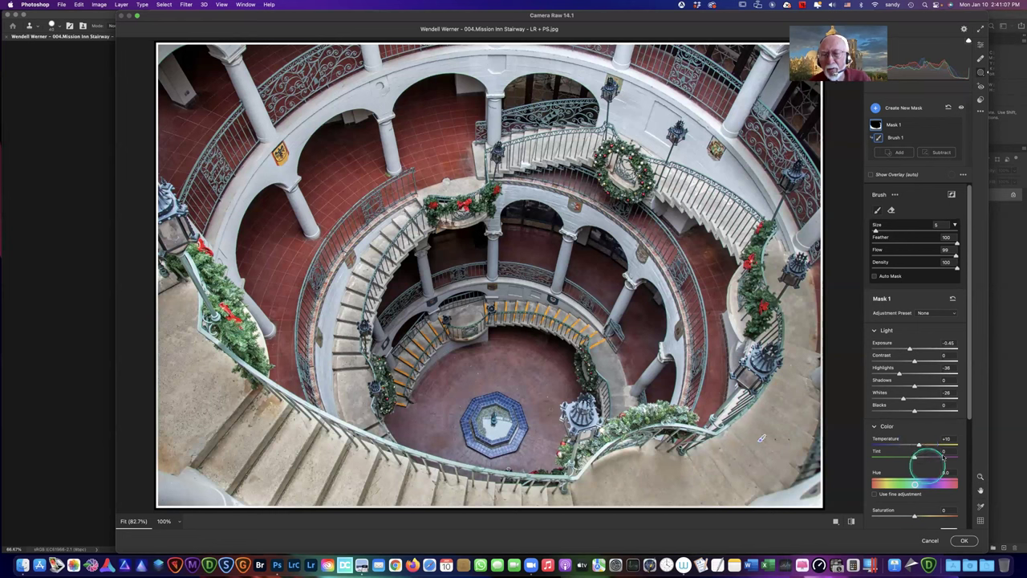
drag(915, 458, 919, 457)
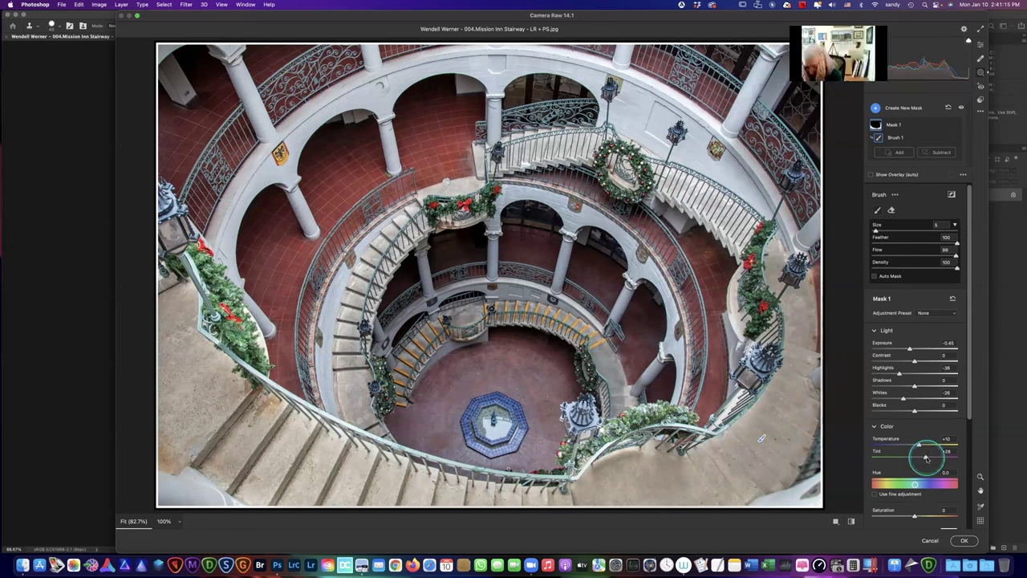
drag(909, 349, 913, 349)
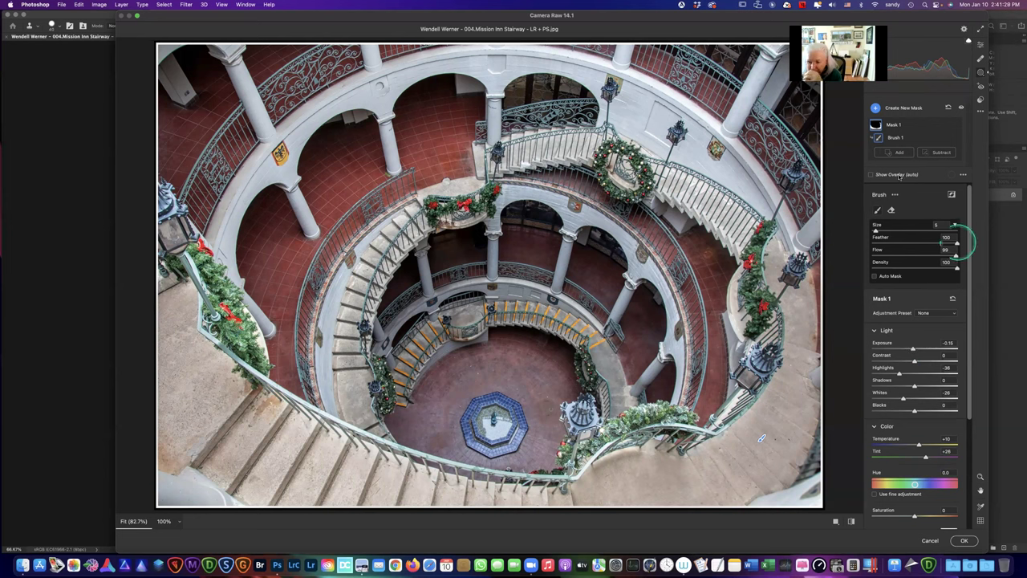
Step: Reduce the eraser brush to size 6 and clean up Mask 1 along the garlands and railing
mouse_move(875, 125)
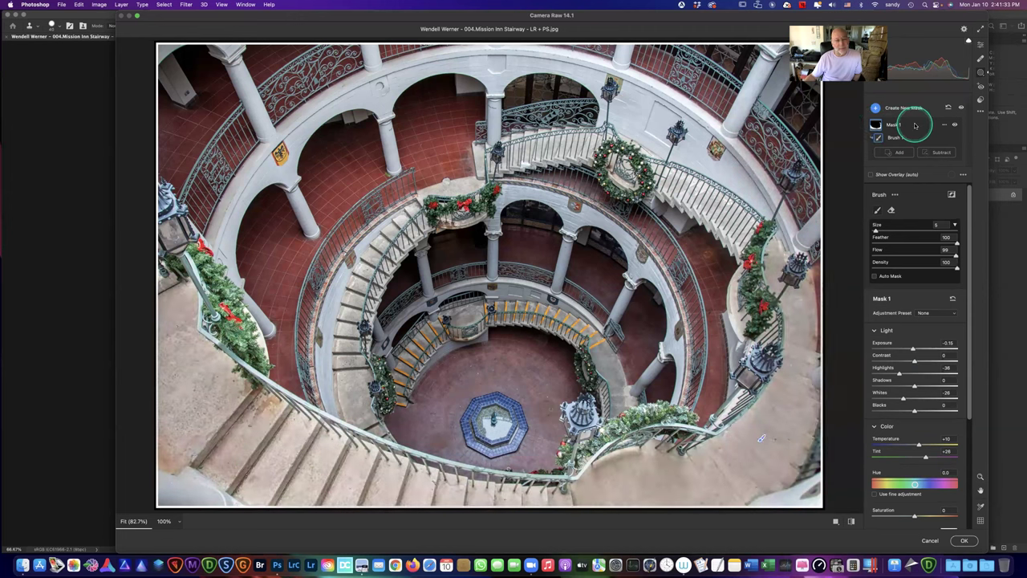
click(731, 164)
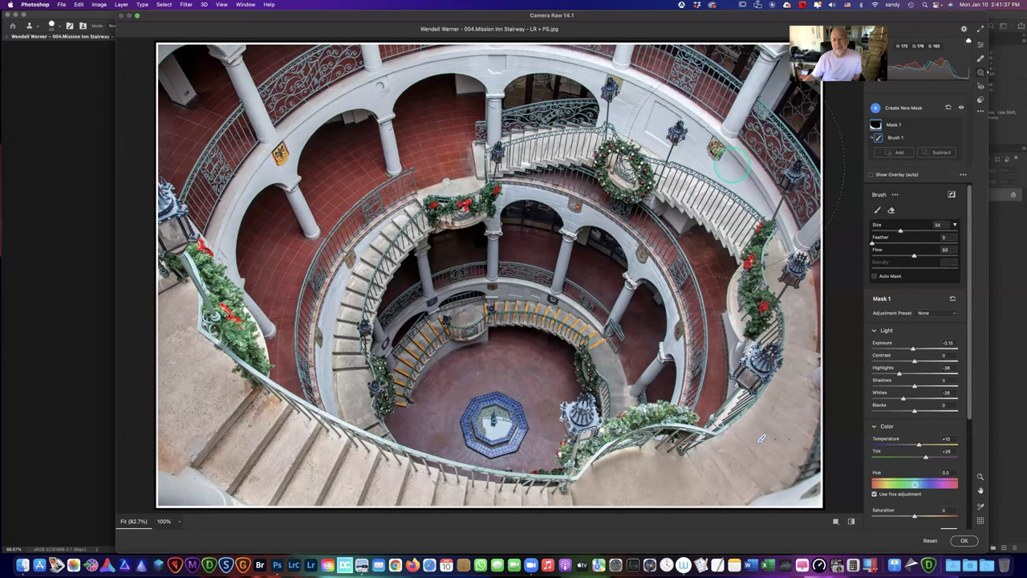
key(alt)
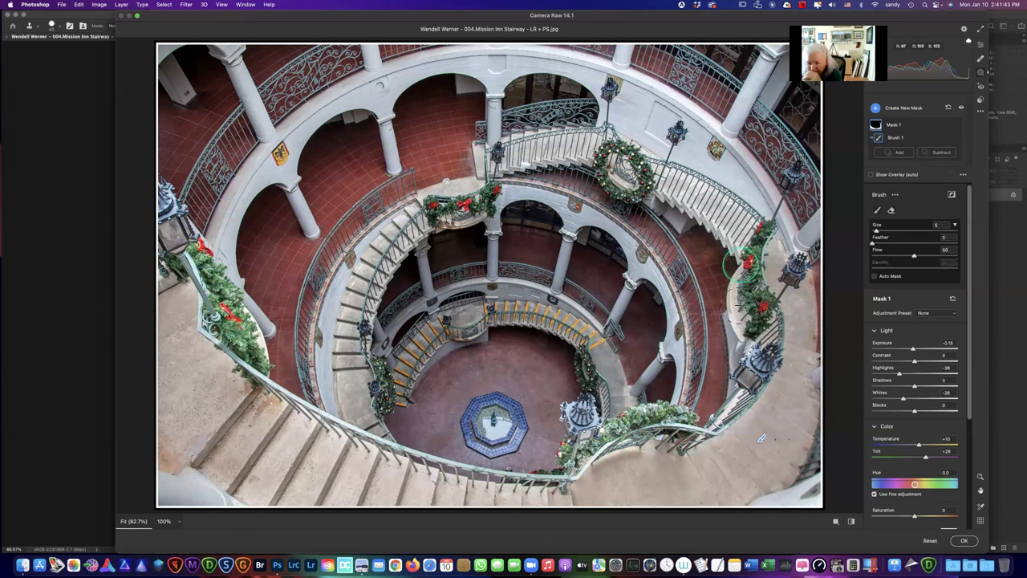
key(alt)
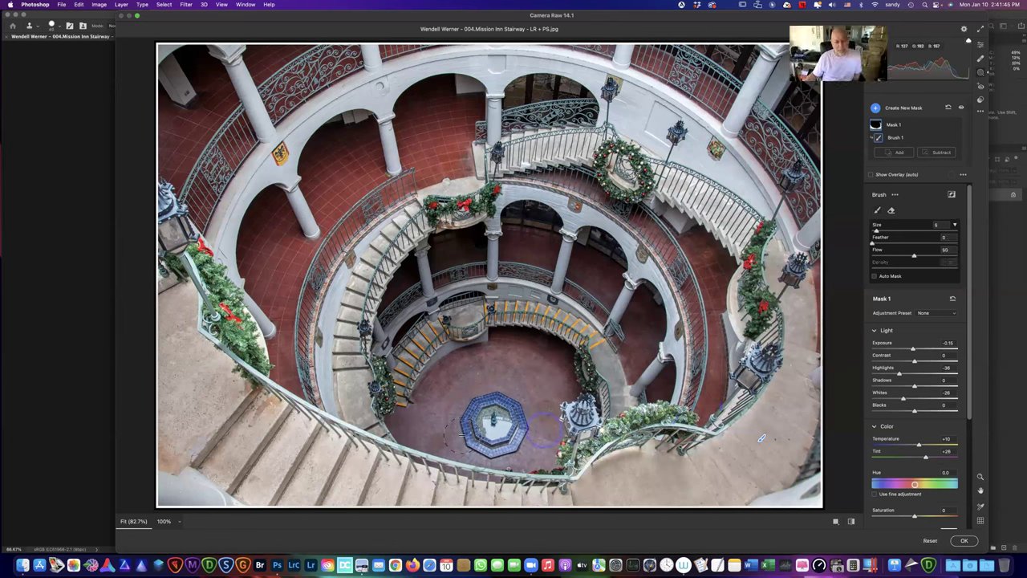
drag(171, 325, 266, 359)
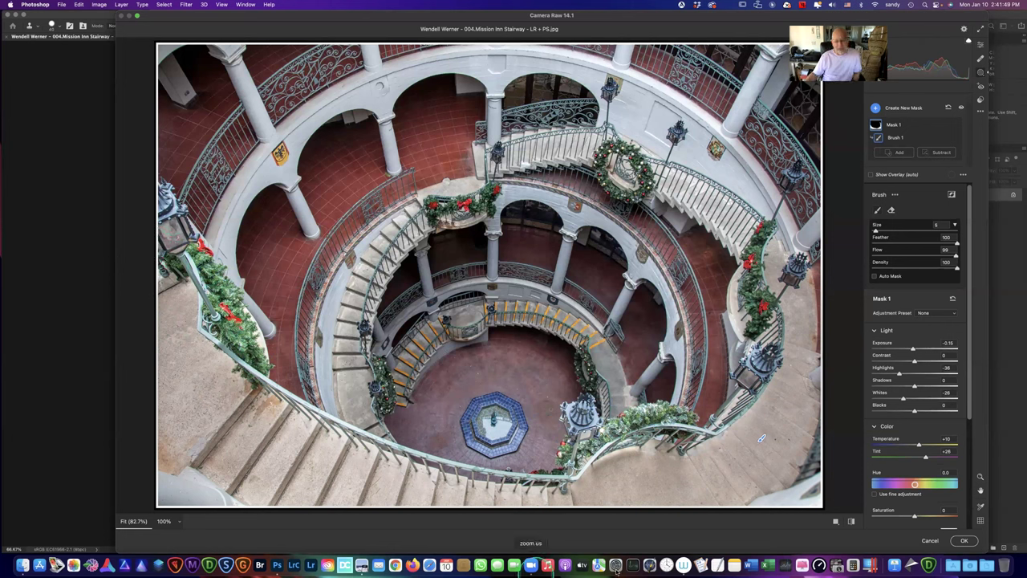
key(alt)
key(bracketright)
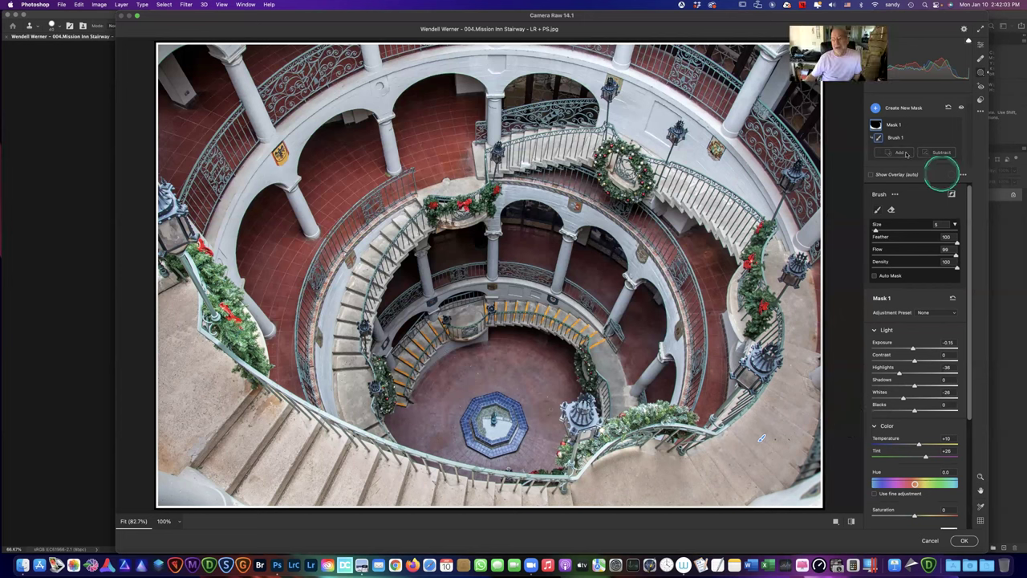
Step: Add a second brush mask over the courtyard floor and erase it from the blue-tiled fountain
click(876, 108)
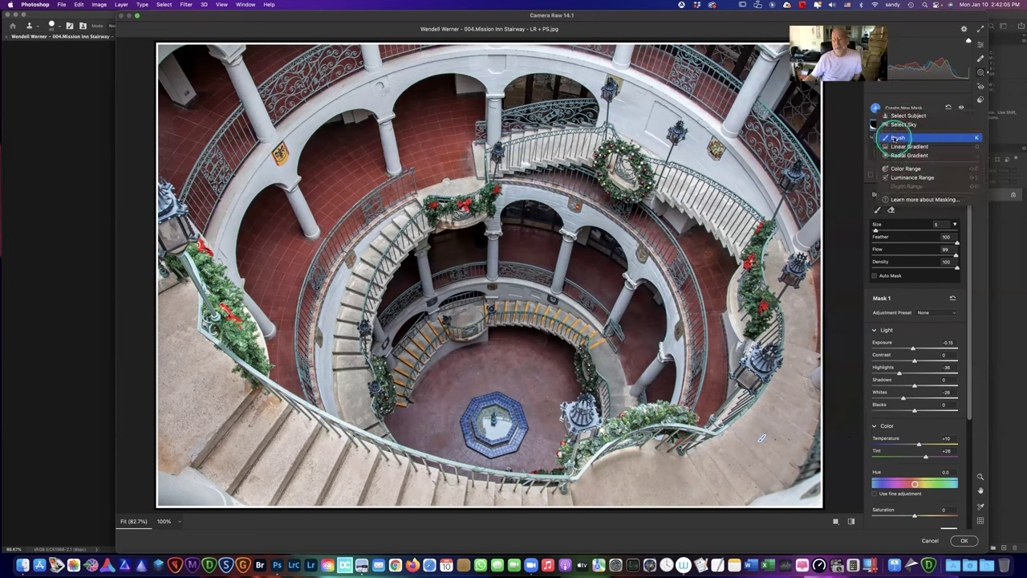
click(890, 133)
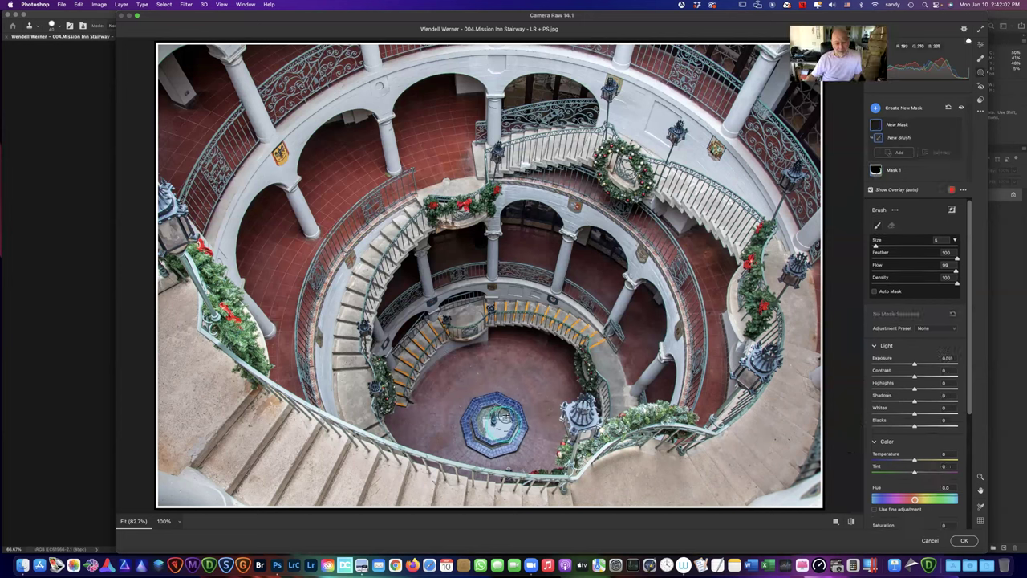
mouse_move(510, 381)
mouse_down()
mouse_move(466, 362)
mouse_move(436, 375)
mouse_move(414, 425)
mouse_move(443, 438)
mouse_move(460, 394)
mouse_move(509, 349)
mouse_move(533, 374)
mouse_move(517, 384)
mouse_move(556, 387)
mouse_move(534, 408)
mouse_move(541, 425)
mouse_move(528, 457)
mouse_move(466, 447)
mouse_move(459, 429)
mouse_move(479, 402)
mouse_up()
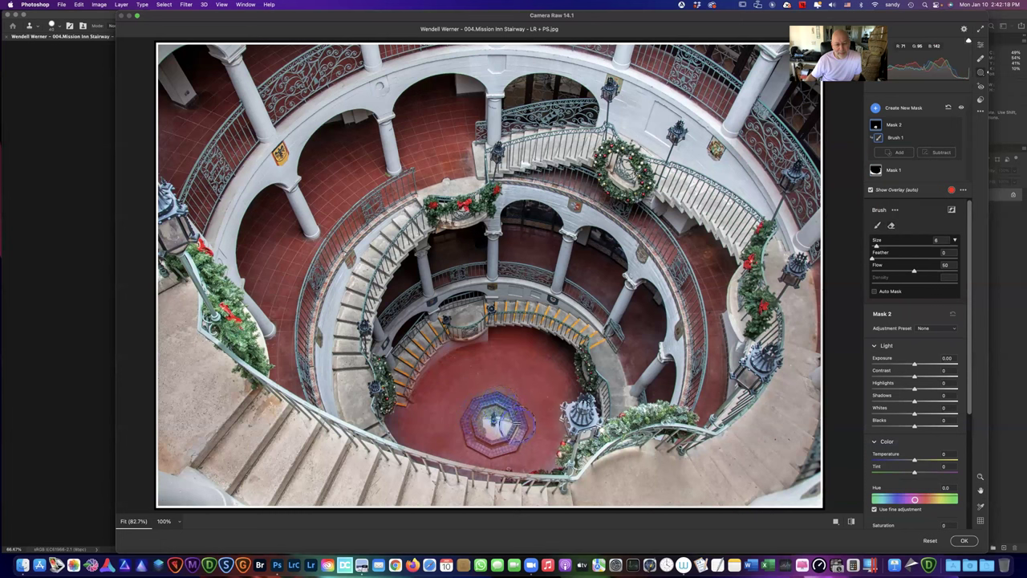
drag(494, 426, 463, 430)
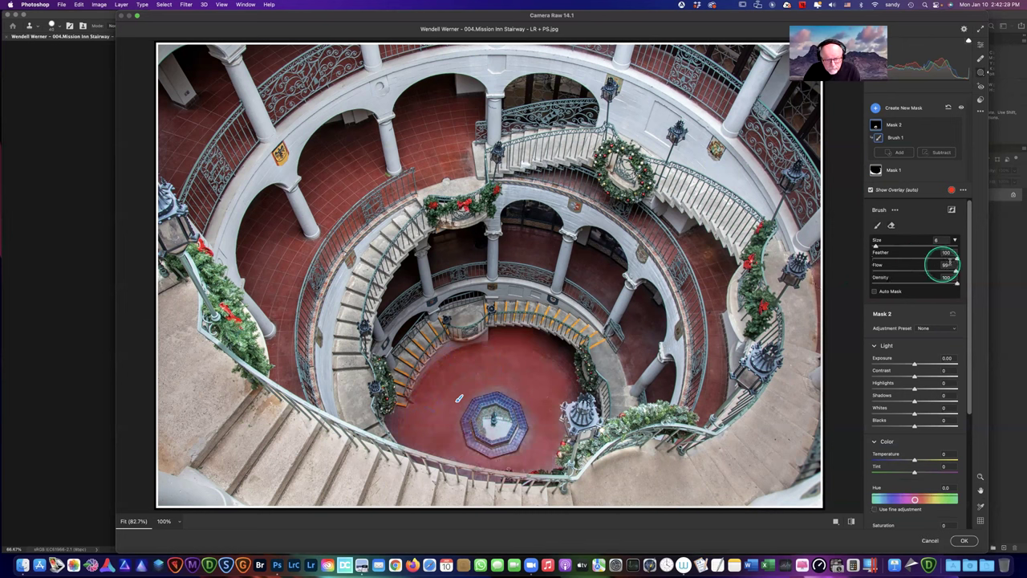
Step: Lower the brush Feather to 28 and touch up the courtyard floor mask around the fountain
key(alt)
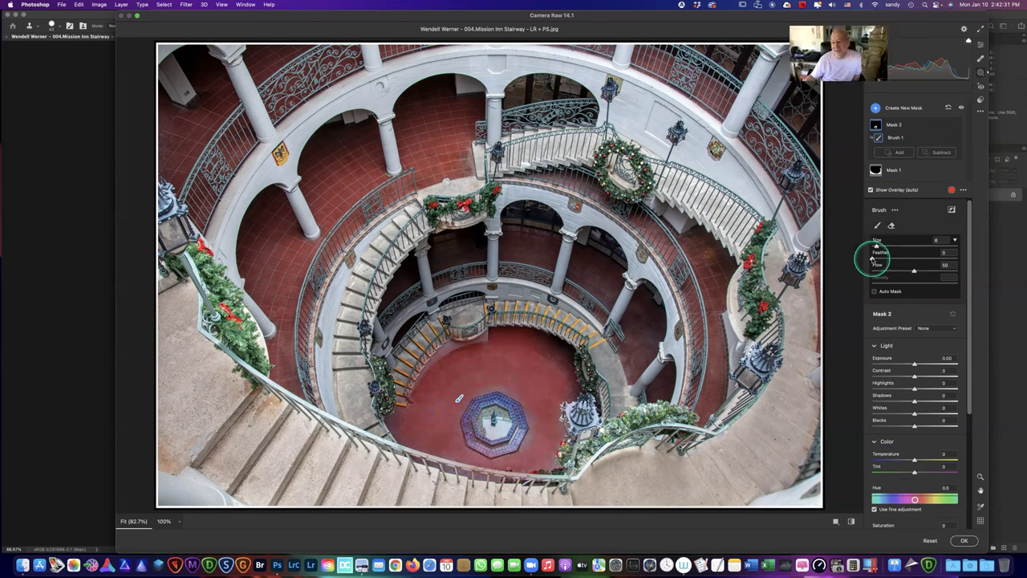
mouse_move(871, 257)
mouse_down()
mouse_move(968, 258)
mouse_move(895, 258)
mouse_up()
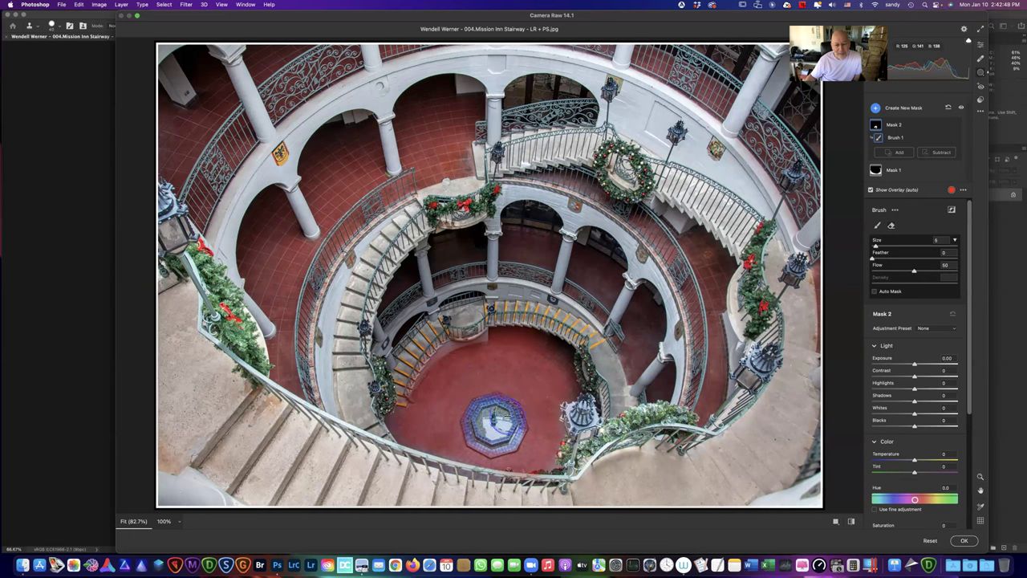
click(497, 425)
click(955, 331)
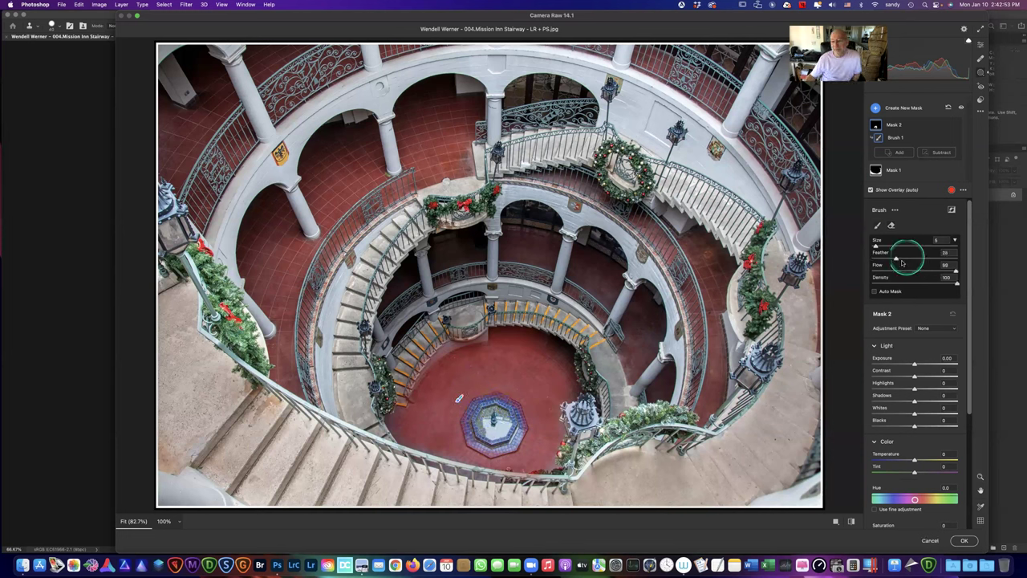
Step: Darken the masked courtyard floor with Exposure -0.25, Highlights -14 and Shadows -6
click(914, 365)
drag(912, 365, 911, 365)
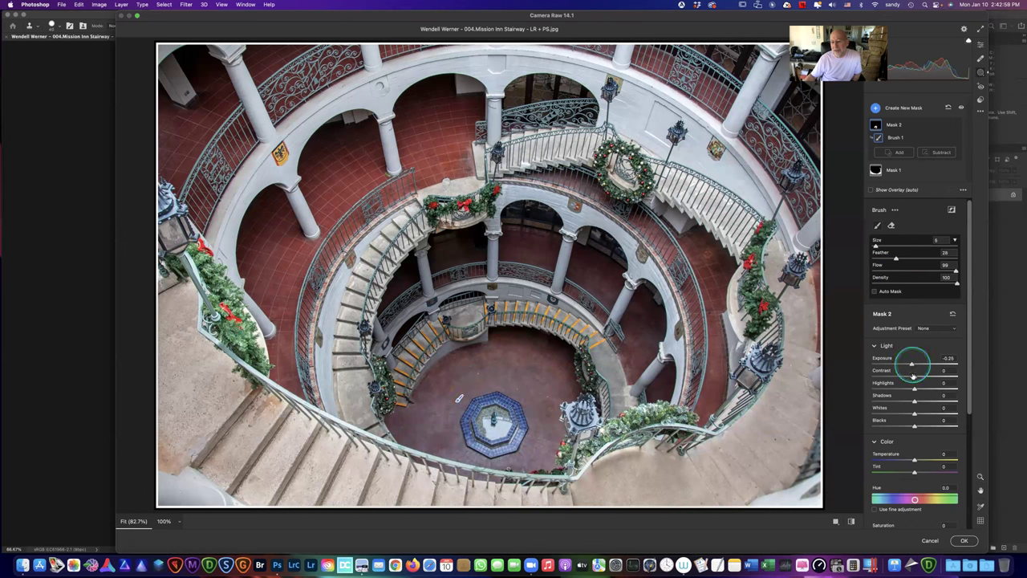
drag(914, 389, 911, 402)
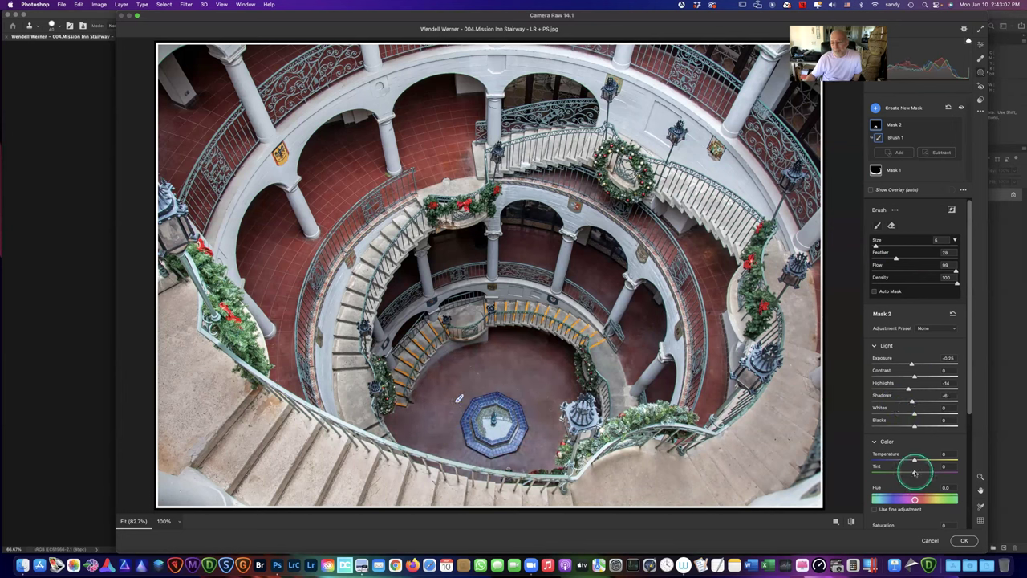
Step: Set the courtyard floor mask's Tint to +11 and Temperature to +11, and reduce its Exposure to -0.55
drag(919, 473, 925, 472)
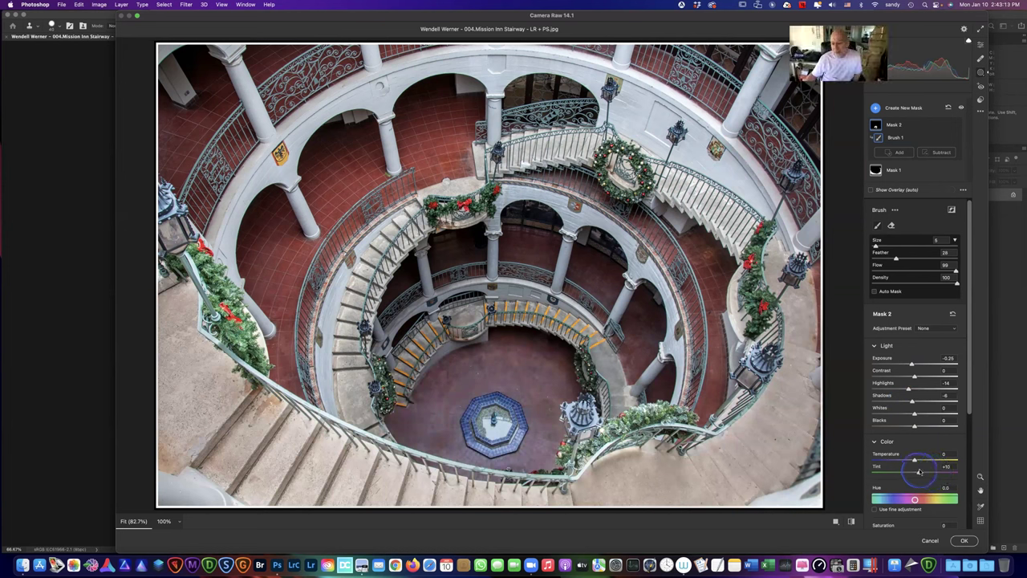
click(914, 460)
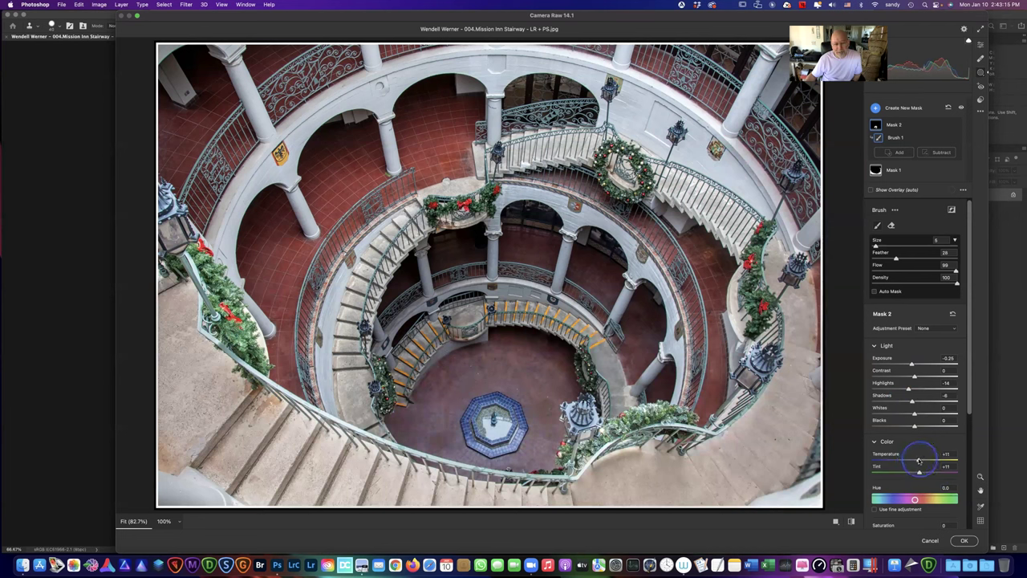
click(920, 460)
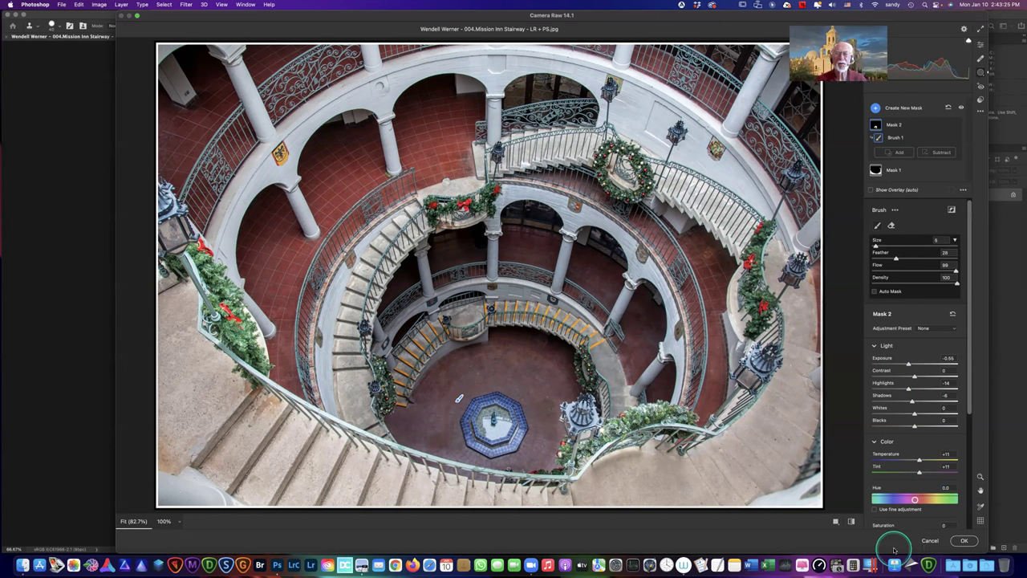
mouse_move(501, 406)
mouse_down()
mouse_move(462, 425)
mouse_move(490, 449)
mouse_move(497, 432)
mouse_up()
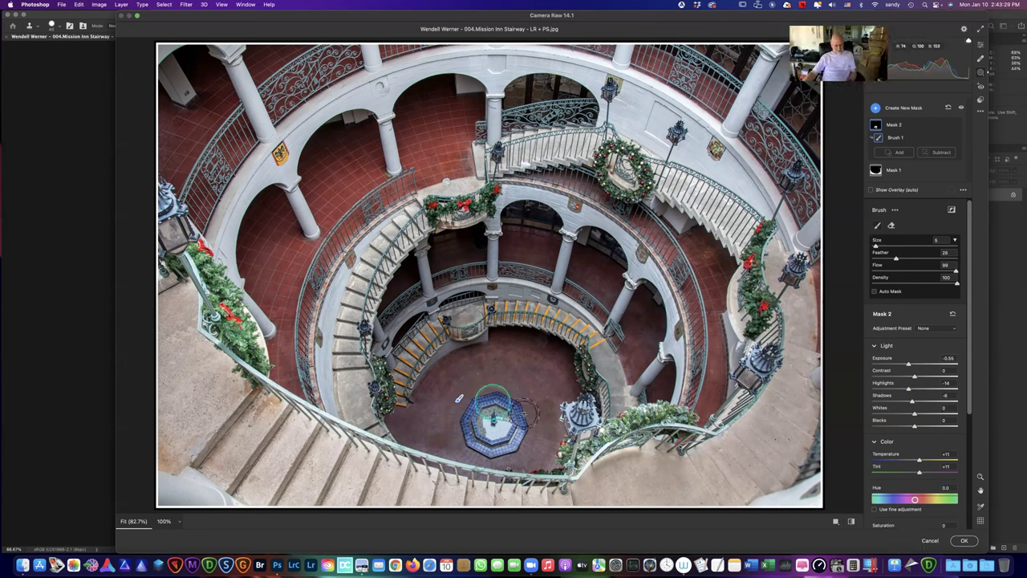
Step: Apply the Camera Raw adjustments and close the Mission Inn Stairway photo without saving the changes
click(913, 443)
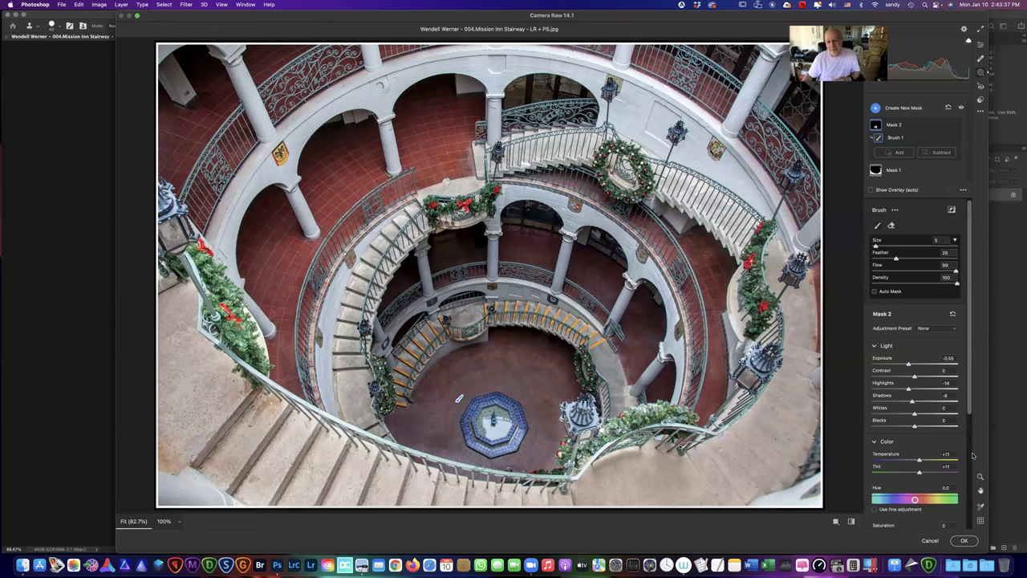
click(960, 540)
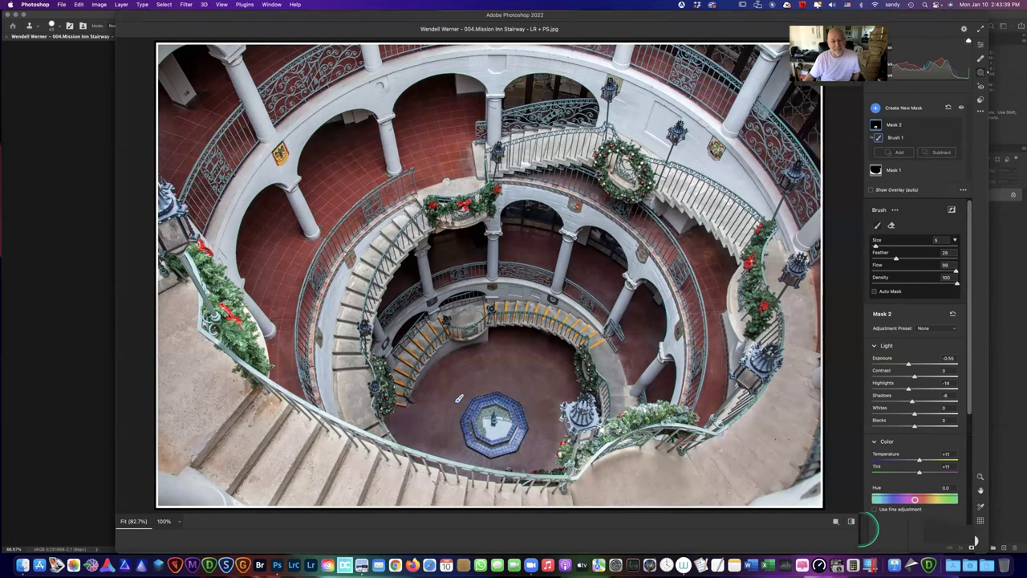
key(super+w)
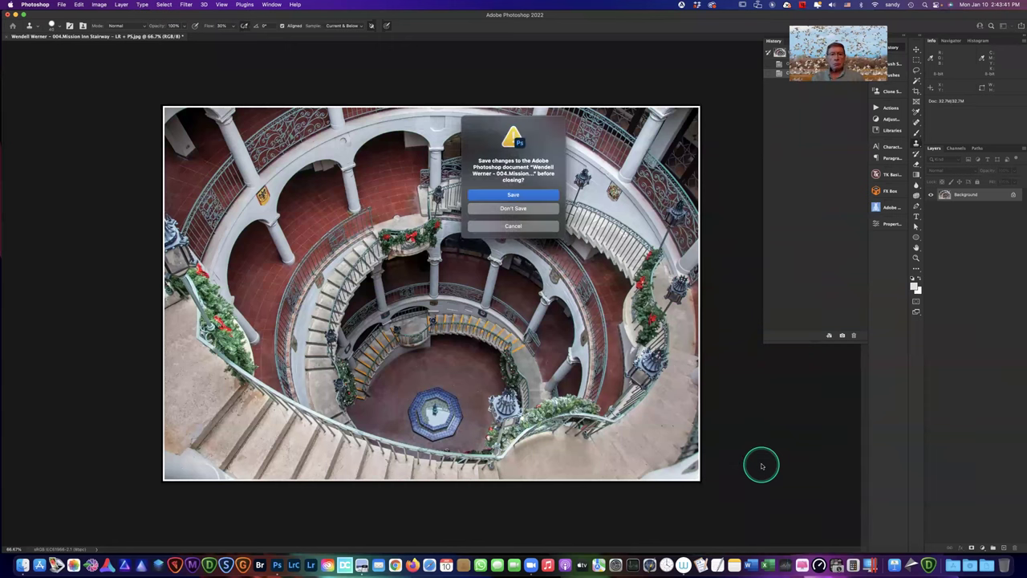
click(499, 208)
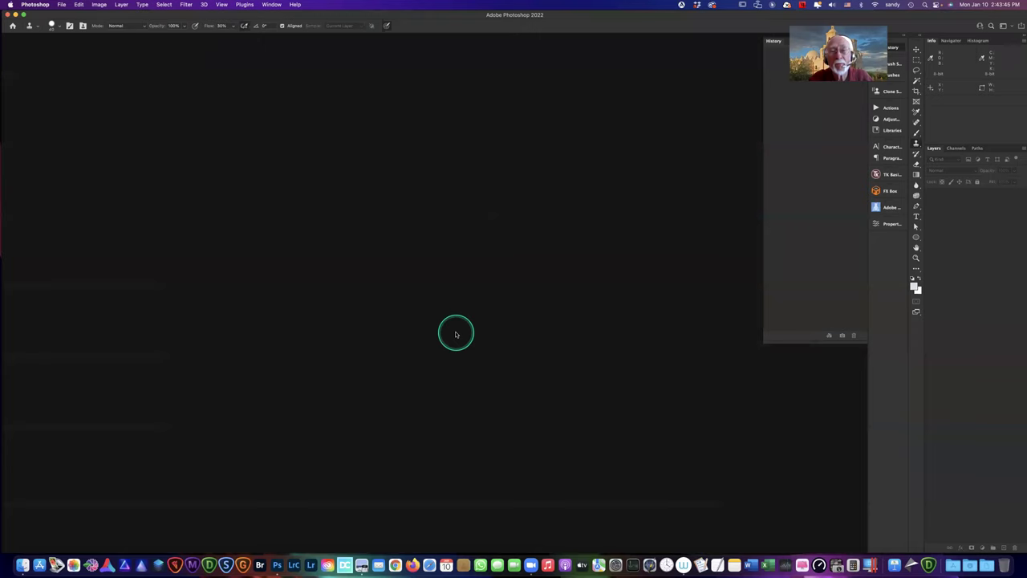
Step: Switch to Preview, view the 005.Street Art Topaz Impressionism photo, and close the Preview window
key(super+Tab)
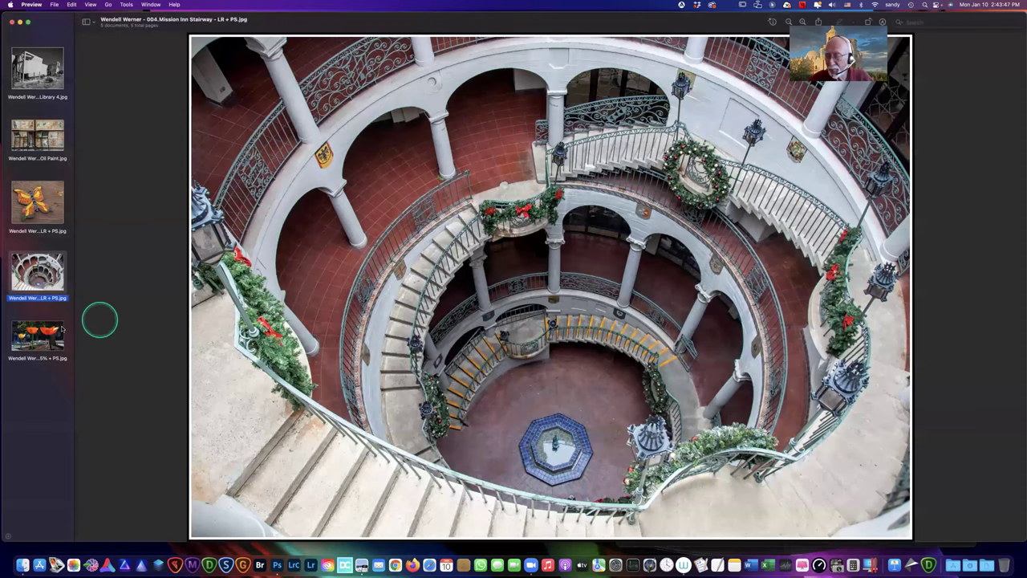
click(35, 347)
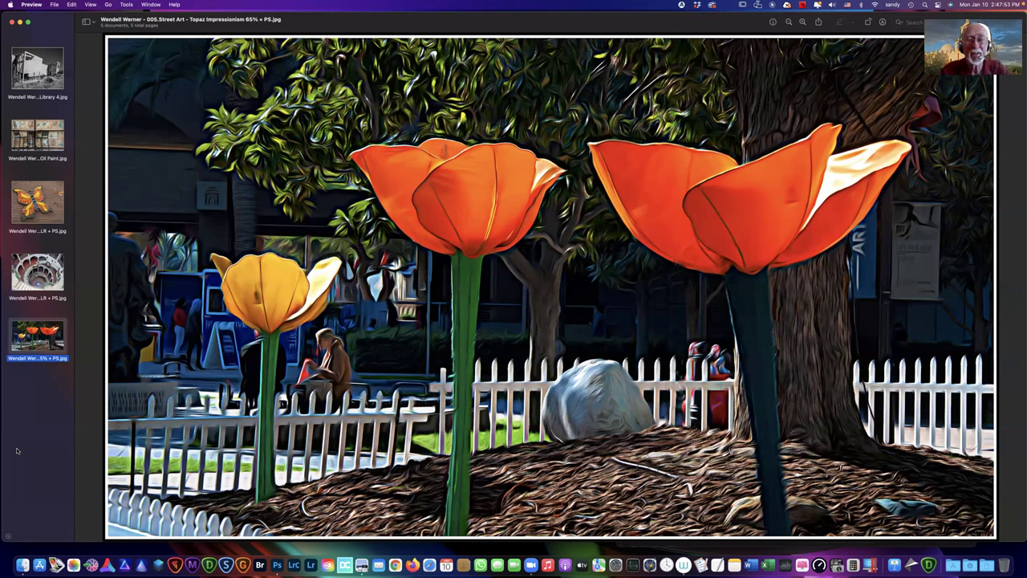
click(16, 449)
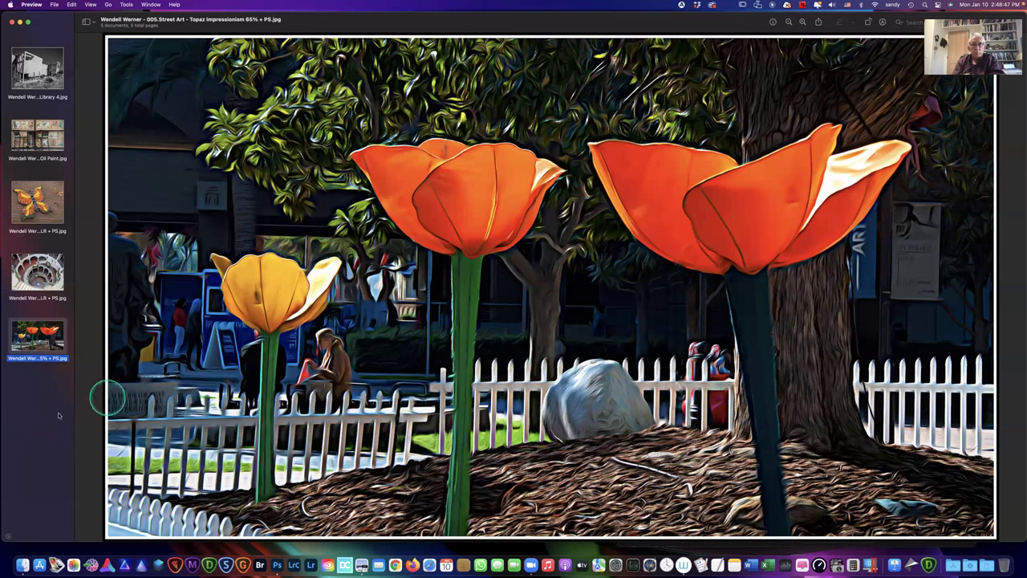
click(13, 22)
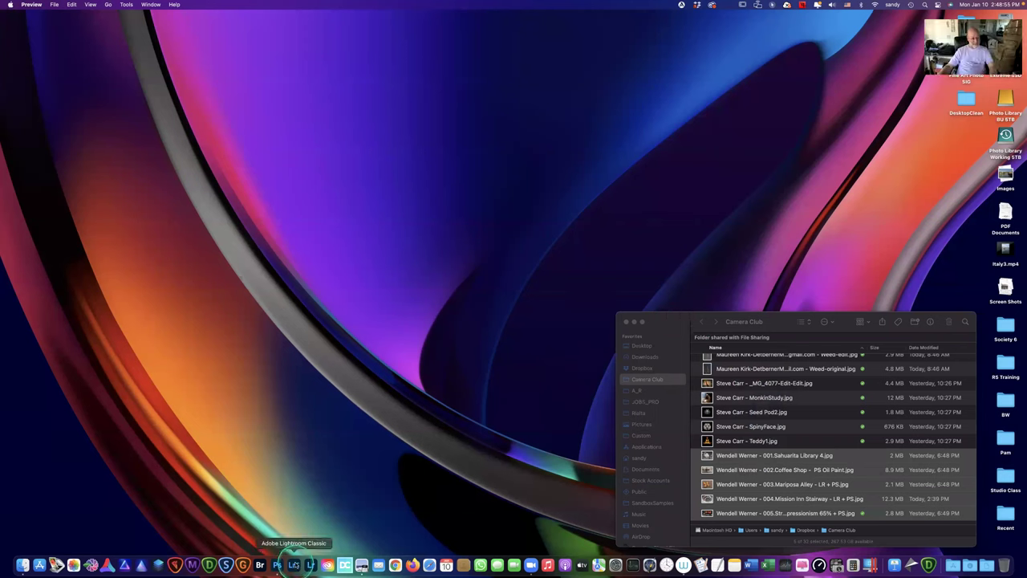
Step: Launch Lightroom Classic and quit Photoshop
click(293, 559)
right_click(294, 559)
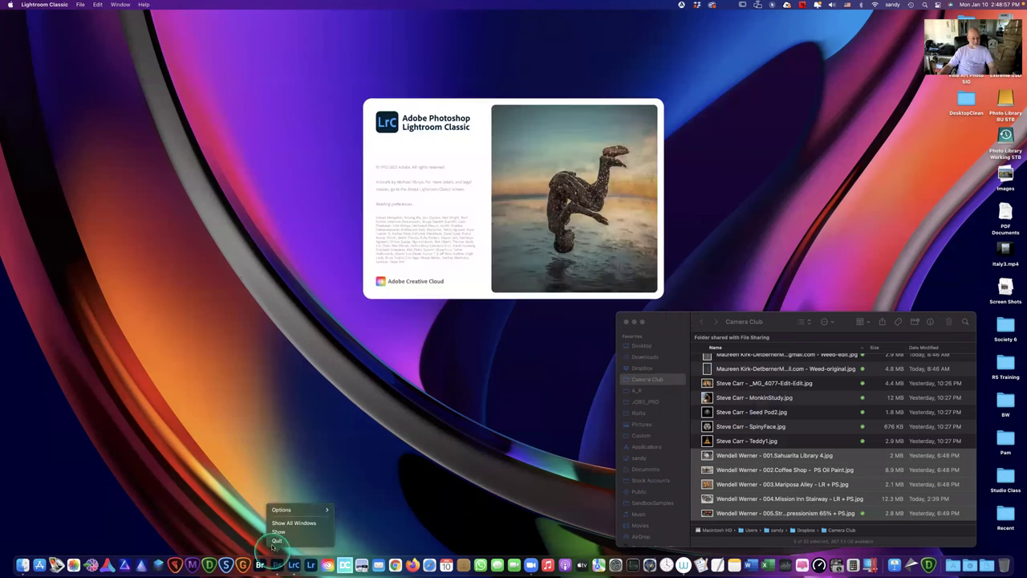
click(277, 541)
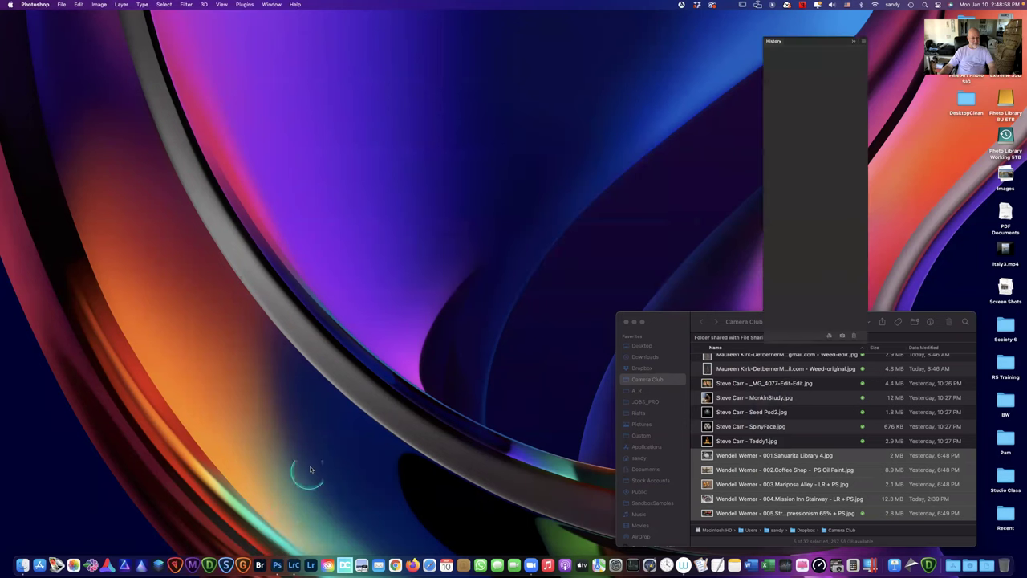
Step: Load the newer, upgraded catalog Master Catalog-2-V10-v11 in Lightroom Classic instead of upgrading the older one
click(362, 385)
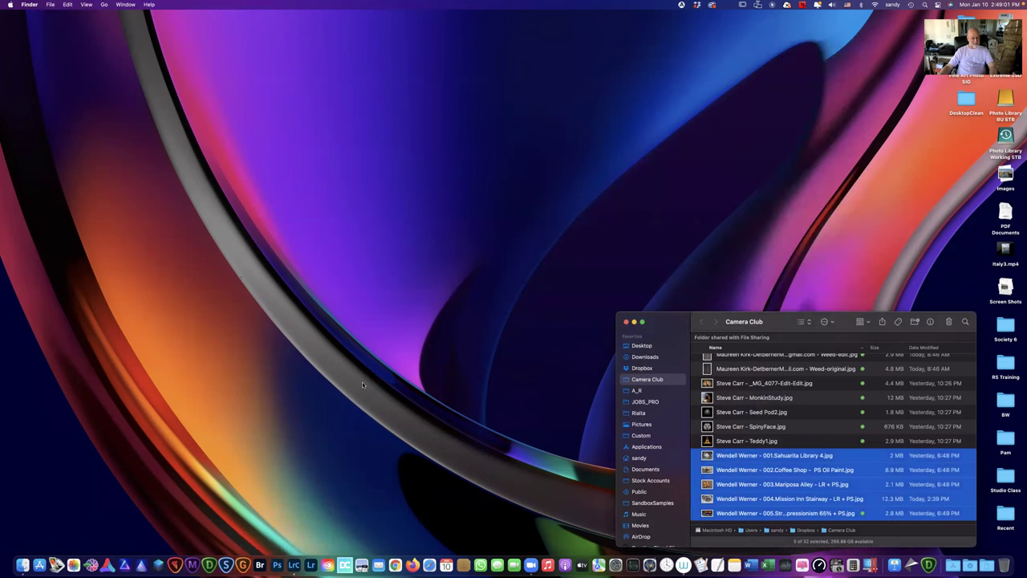
click(556, 230)
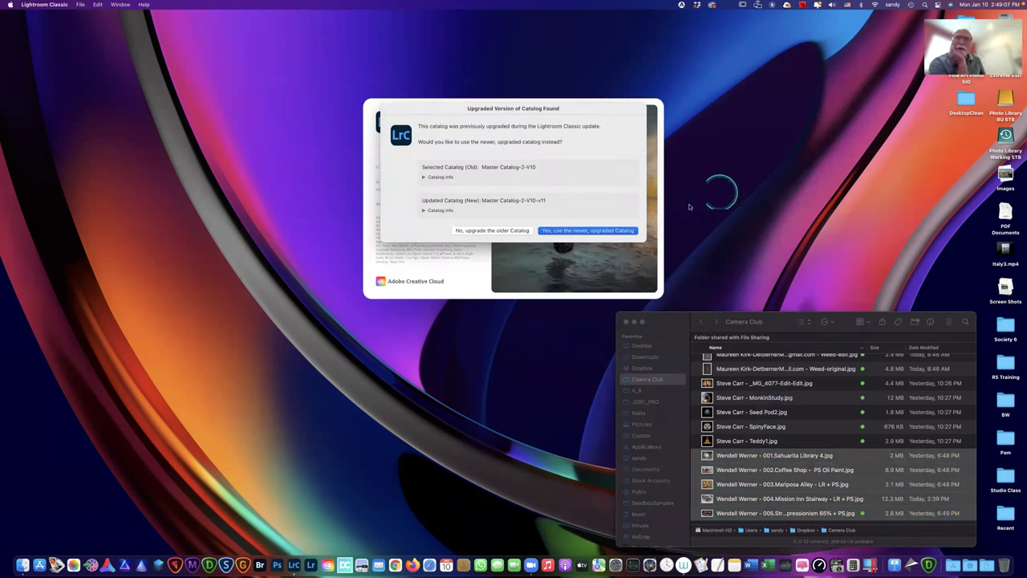
click(595, 235)
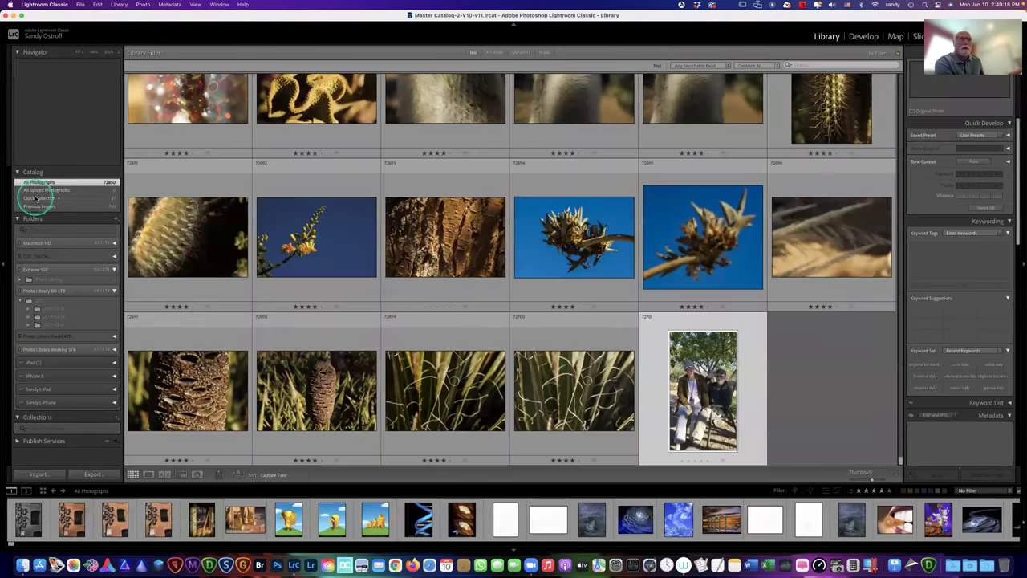
Step: Open the Quick Collection in the Lightroom Classic library and view its first photo, the Colosseum, full screen
click(35, 199)
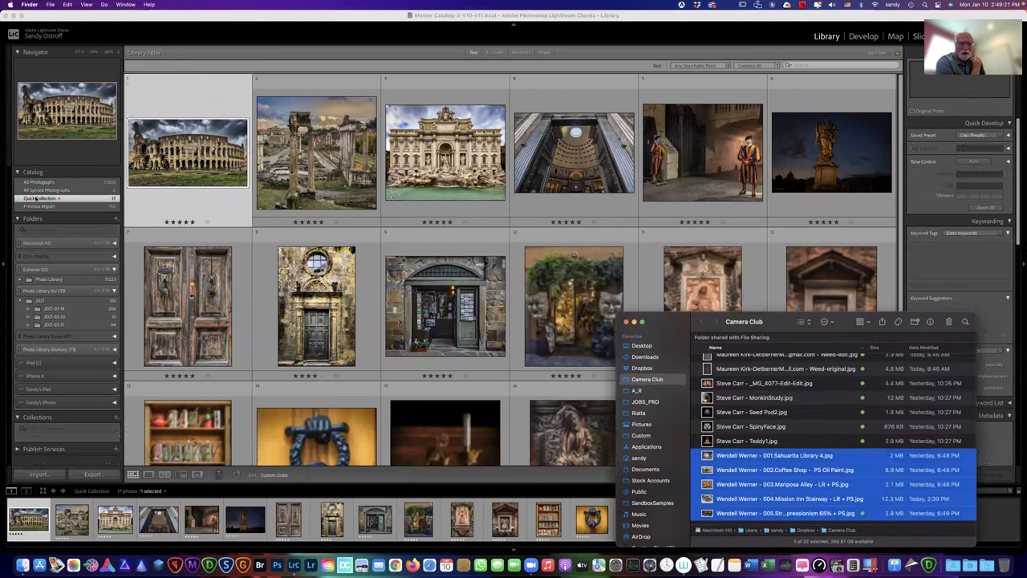
click(199, 180)
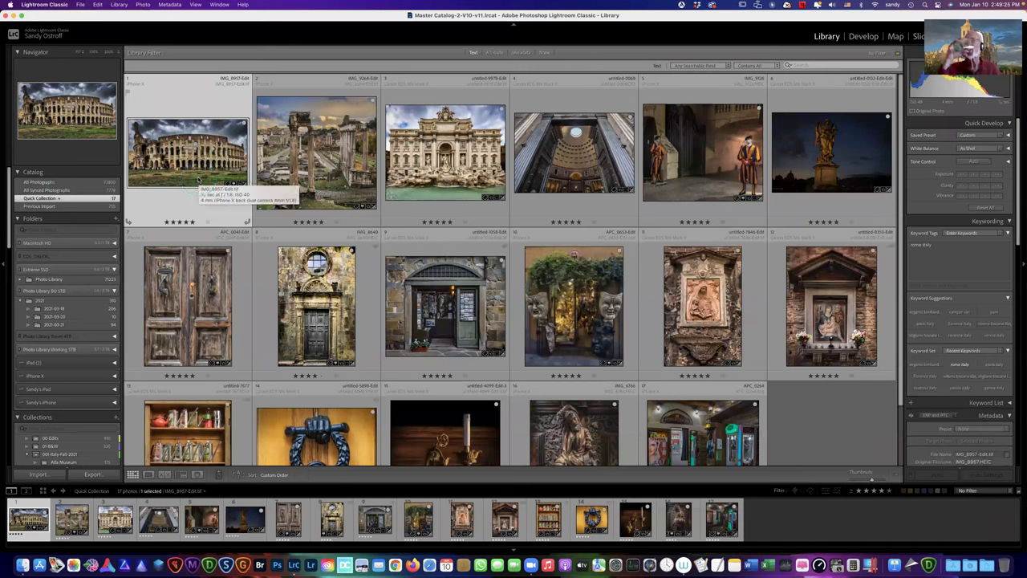
key(f)
click(254, 128)
click(871, 3)
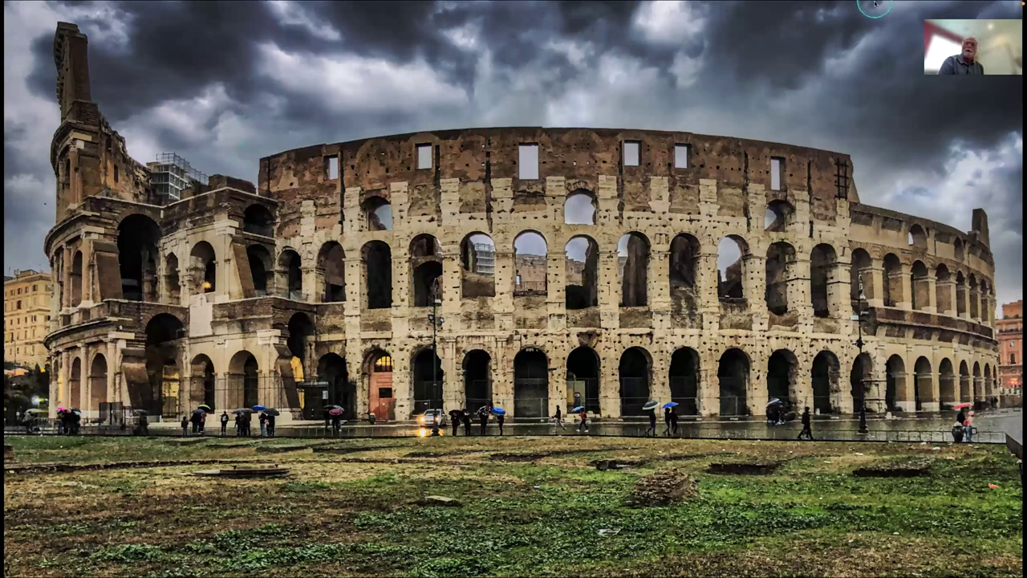
click(1021, 4)
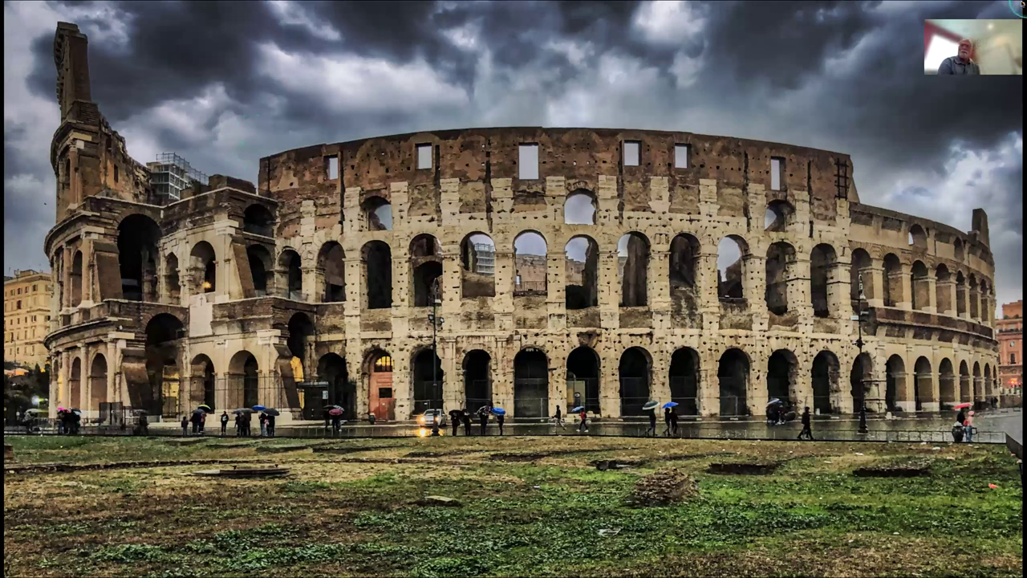